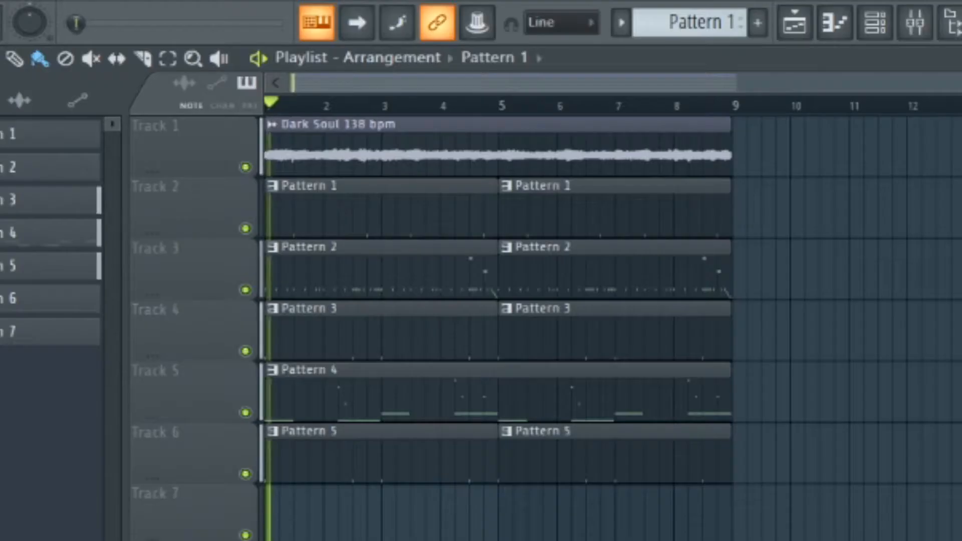
Play the arrangement and audition the snare channels in the channel rack
key(space)
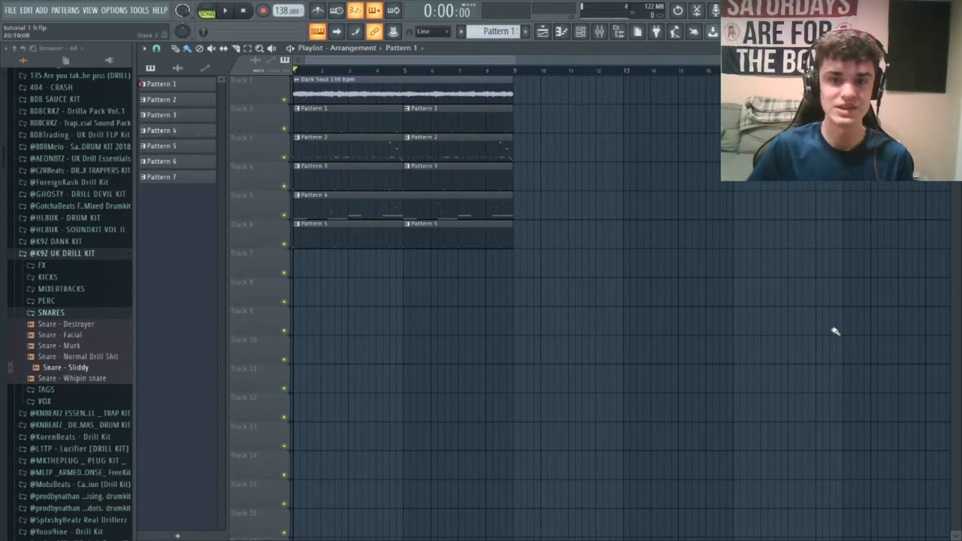
click(581, 32)
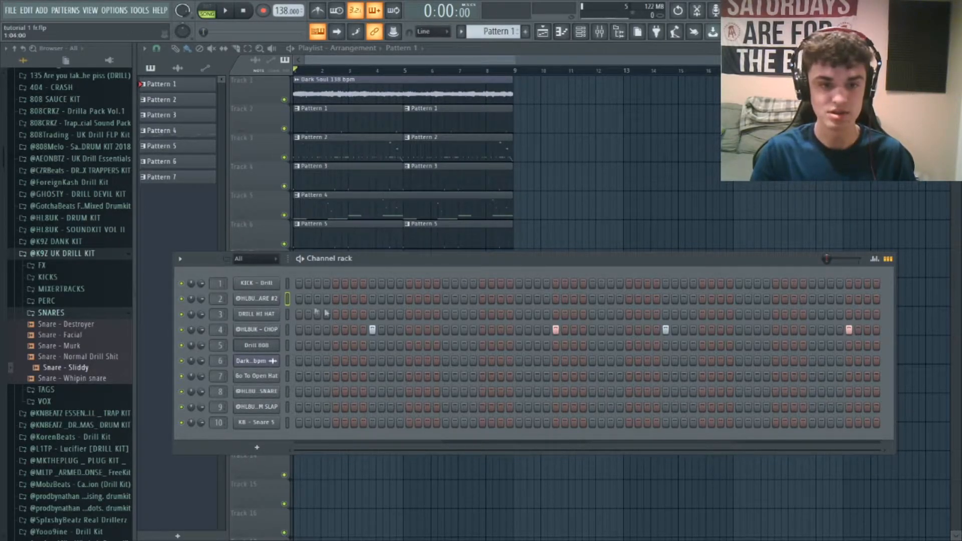
click(266, 300)
click(500, 139)
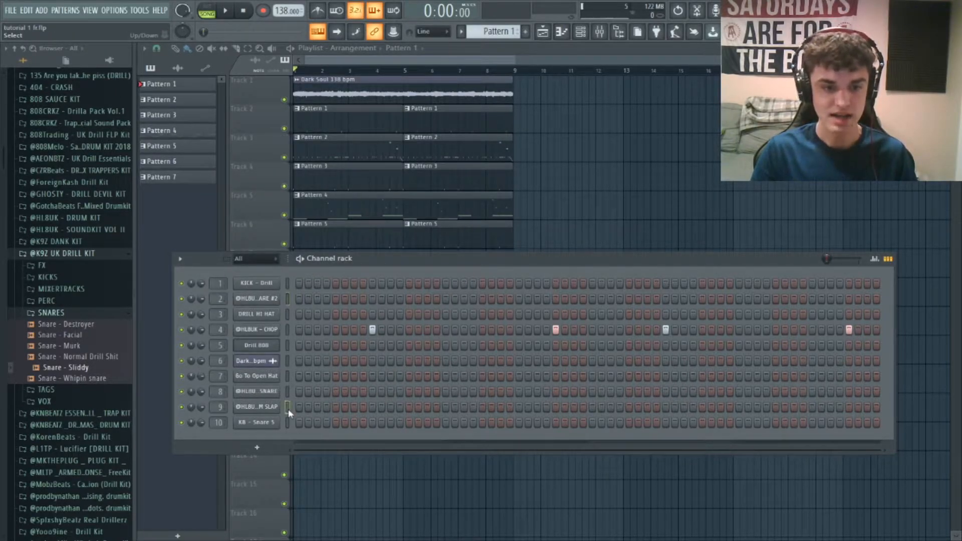
key(z)
key(z)
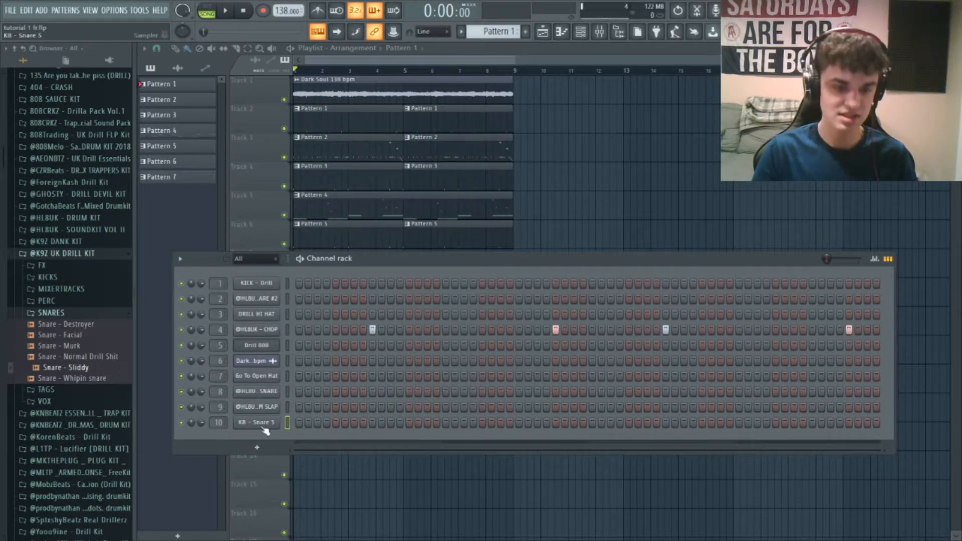
key(z)
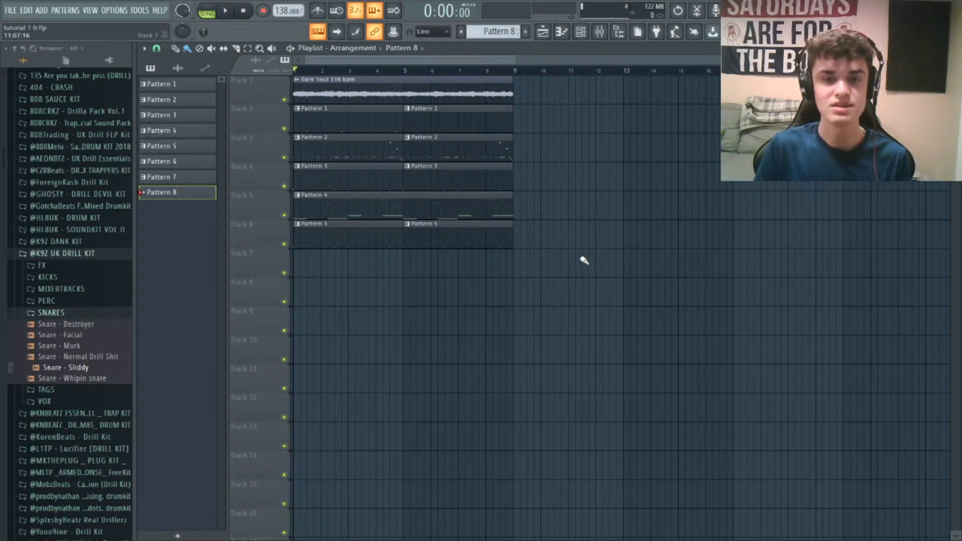
Place Pattern 8 at bar 5 on Track 7 and add one hit at step 61 of the KB snare channel
drag(441, 264, 406, 262)
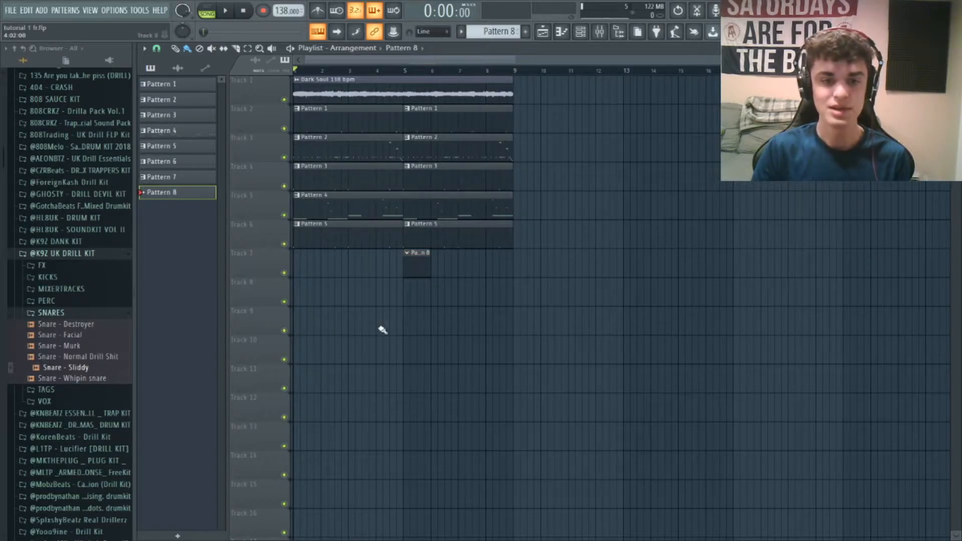
double_click(417, 269)
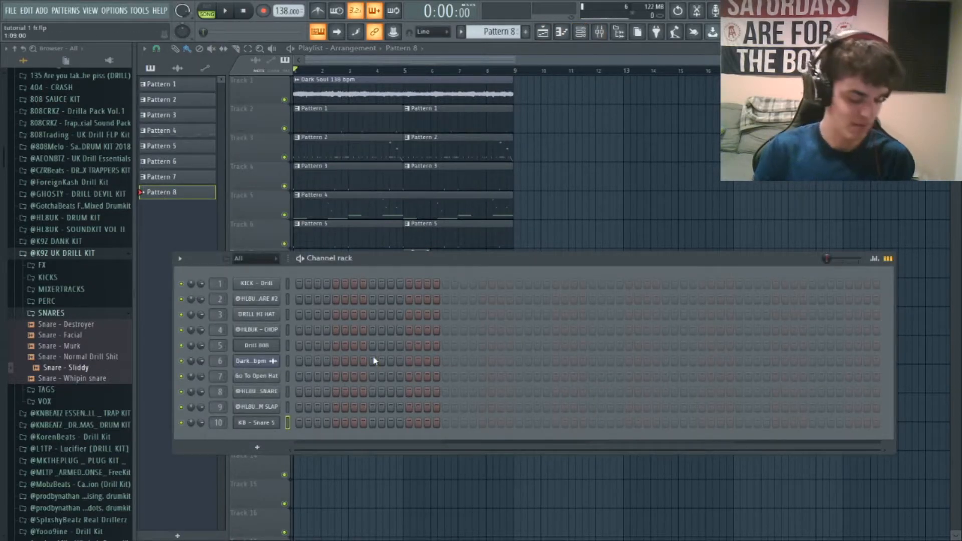
key(z)
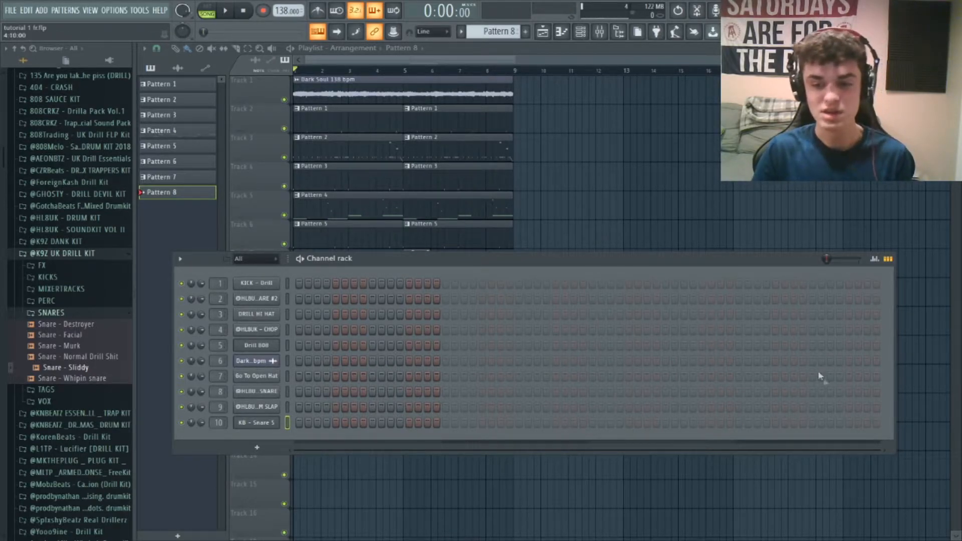
click(849, 423)
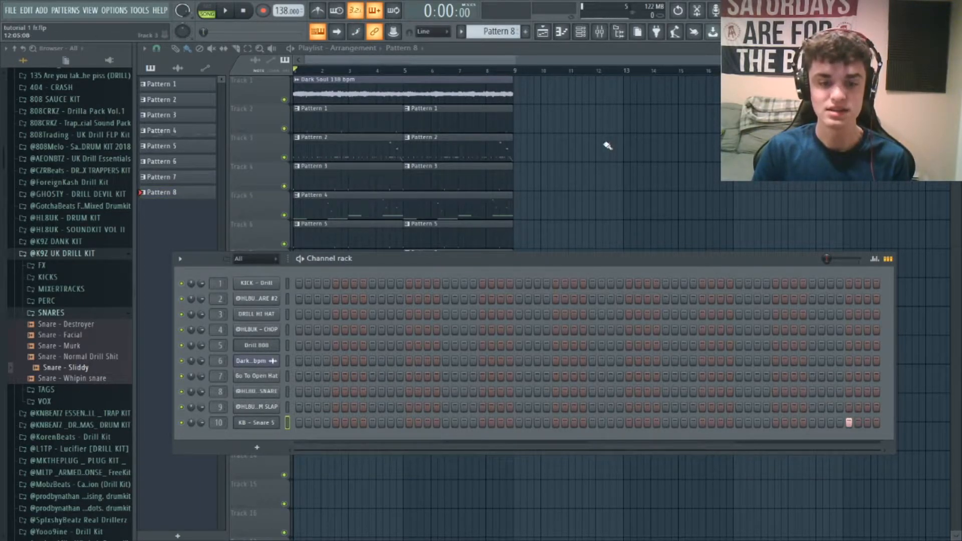
Play the arrangement from just before bar 8 to hear the added snare hit
click(599, 31)
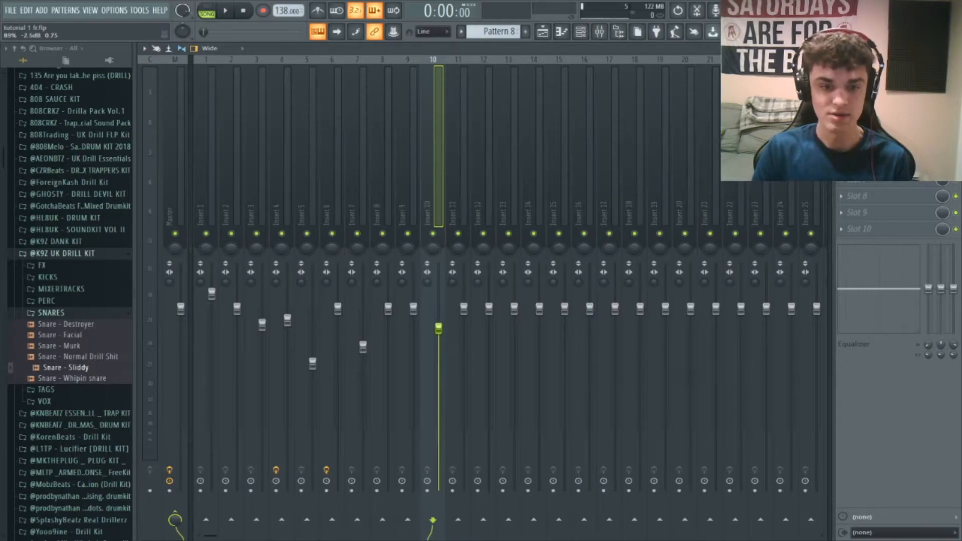
click(543, 31)
click(488, 70)
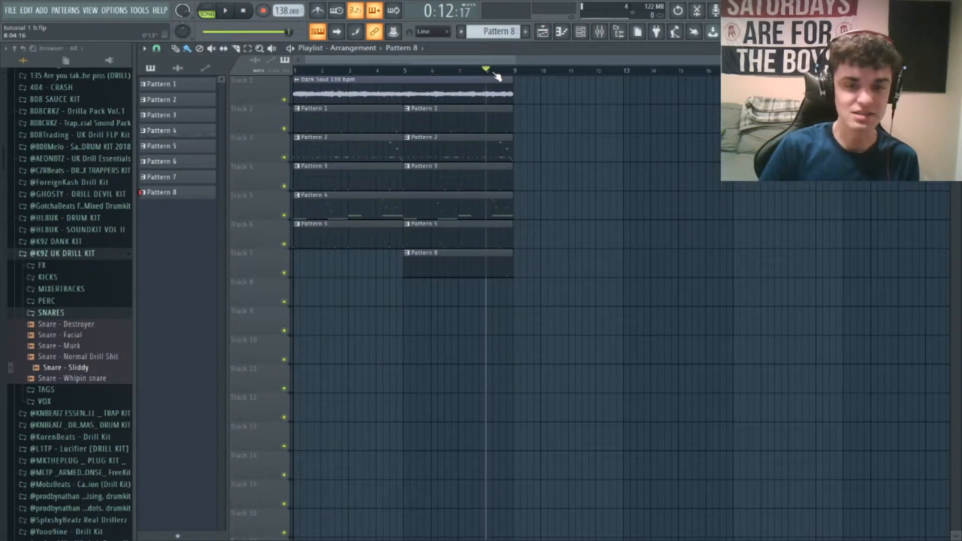
key(space)
key(space)
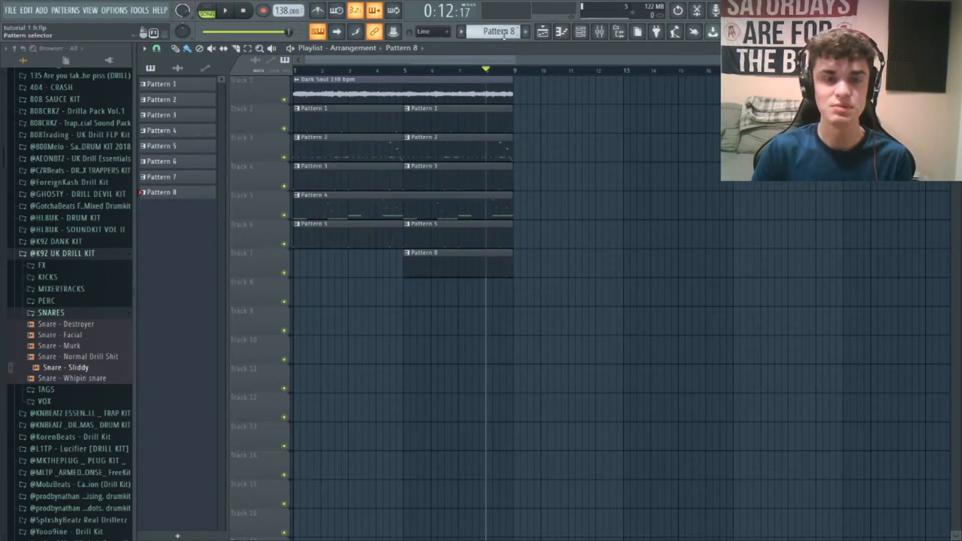
Create Pattern 9 and place clips of it at bars 1 and 5 on Track 8
click(525, 32)
click(449, 296)
drag(449, 296, 224, 314)
click(411, 296)
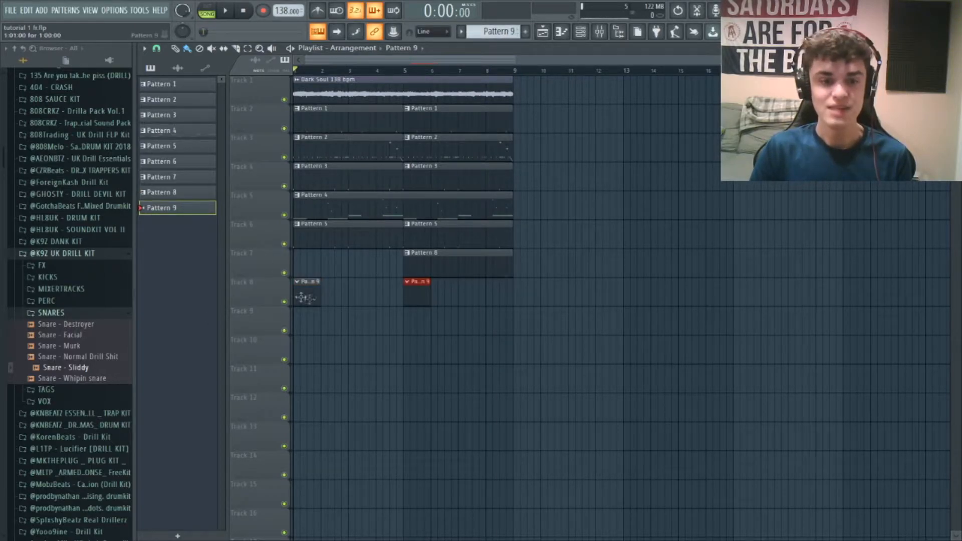
click(580, 31)
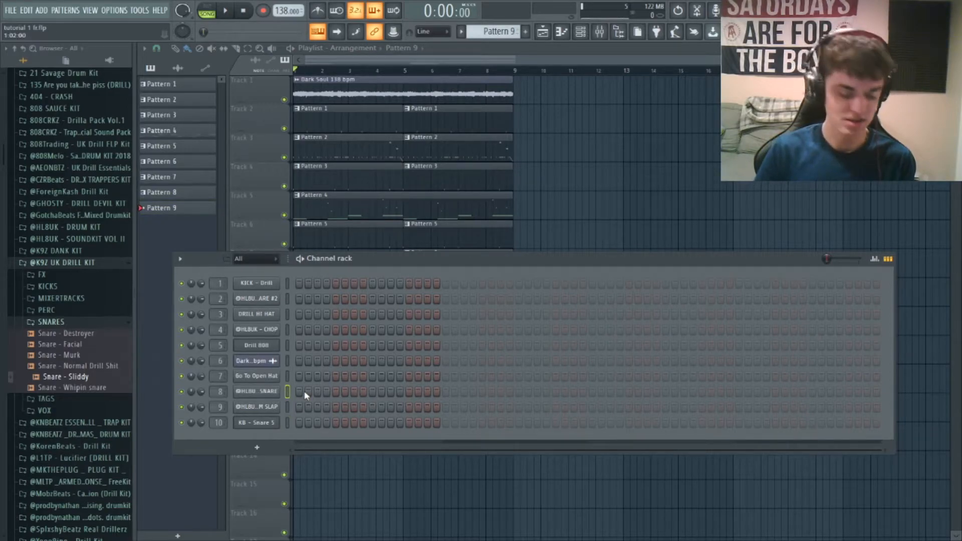
key(q)
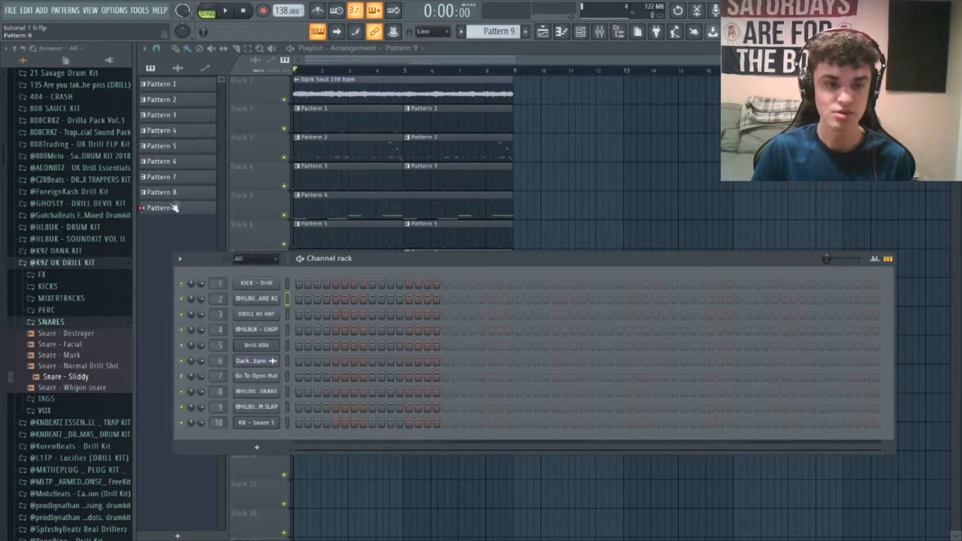
click(188, 178)
click(306, 293)
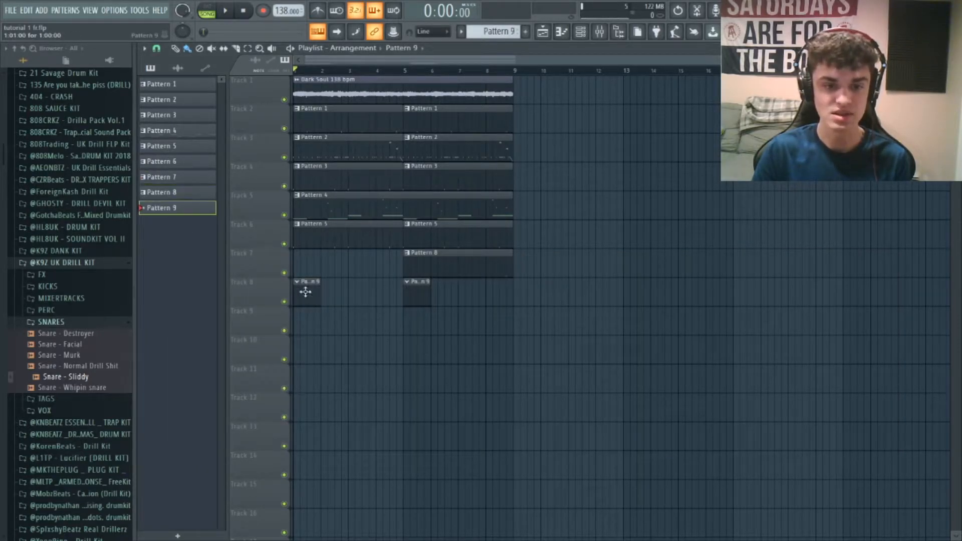
click(580, 33)
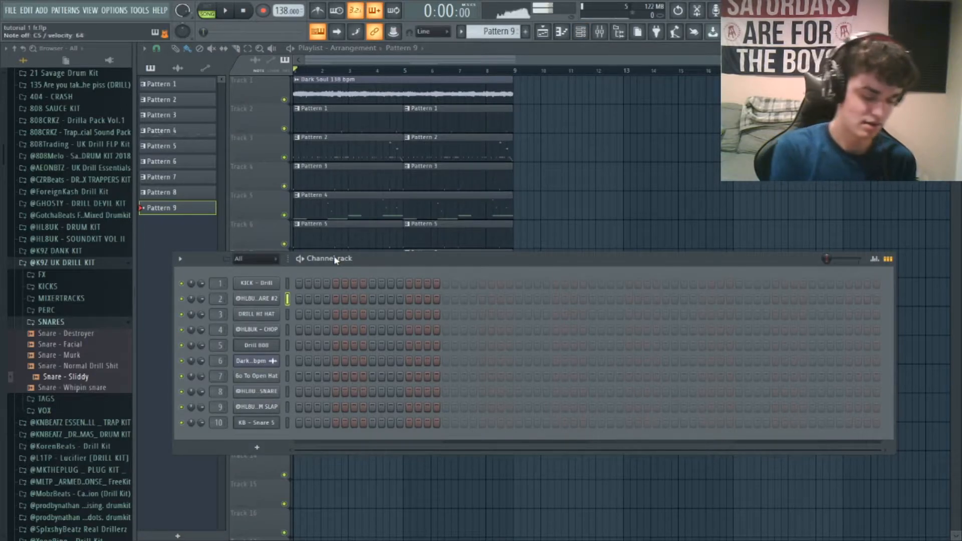
key(F6)
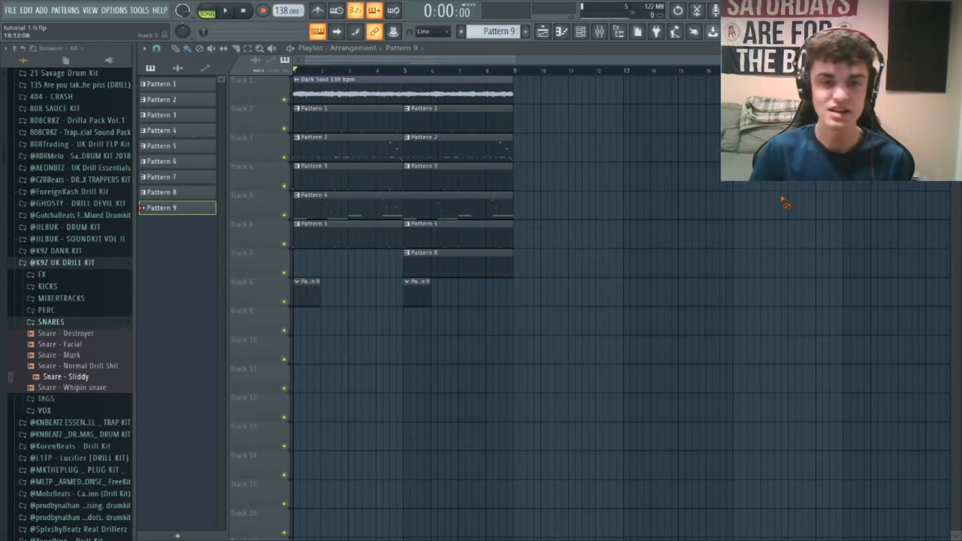
In the piano roll of BG SNARE #2, add a roll of four short C6 notes starting on beat 3 of bar 2
click(567, 33)
scroll(507, 175, up, 3)
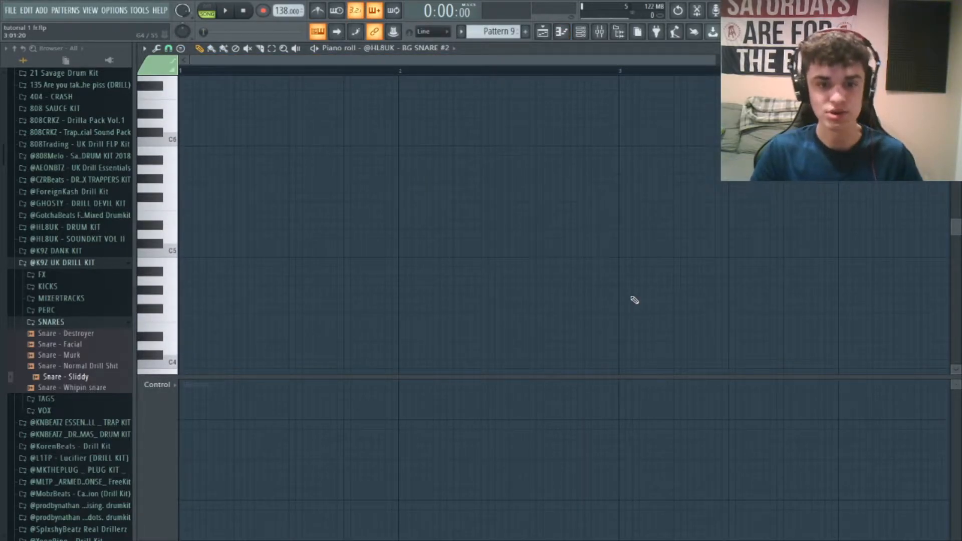
key(space)
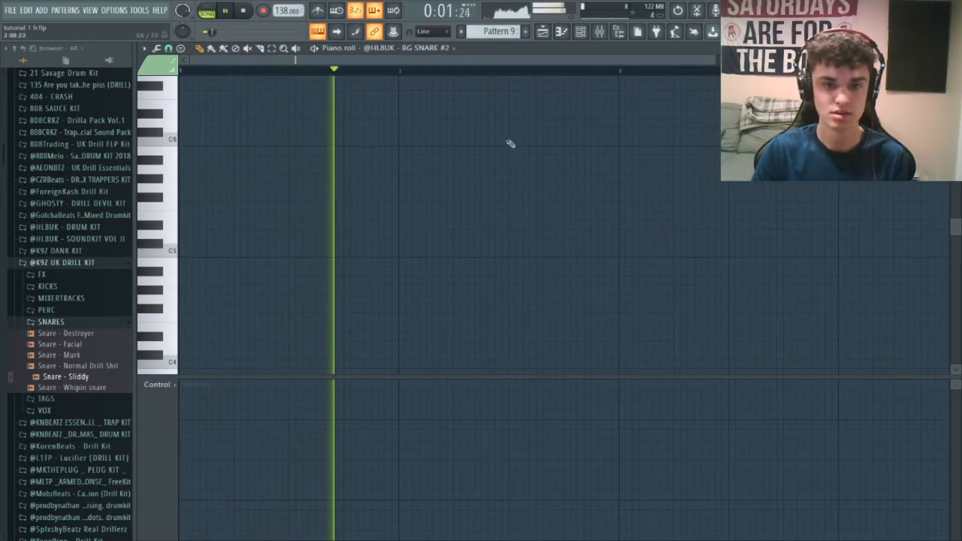
click(511, 142)
key(space)
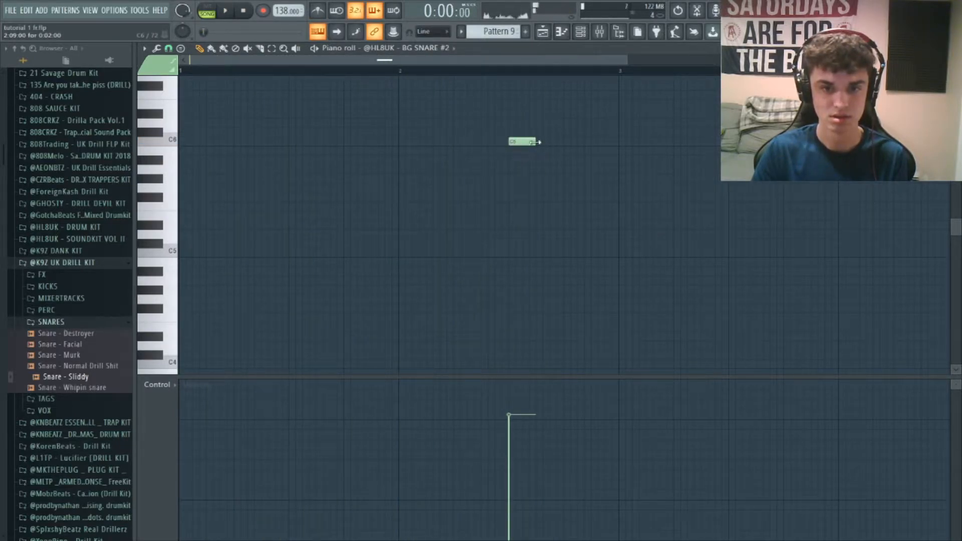
click(517, 142)
click(523, 143)
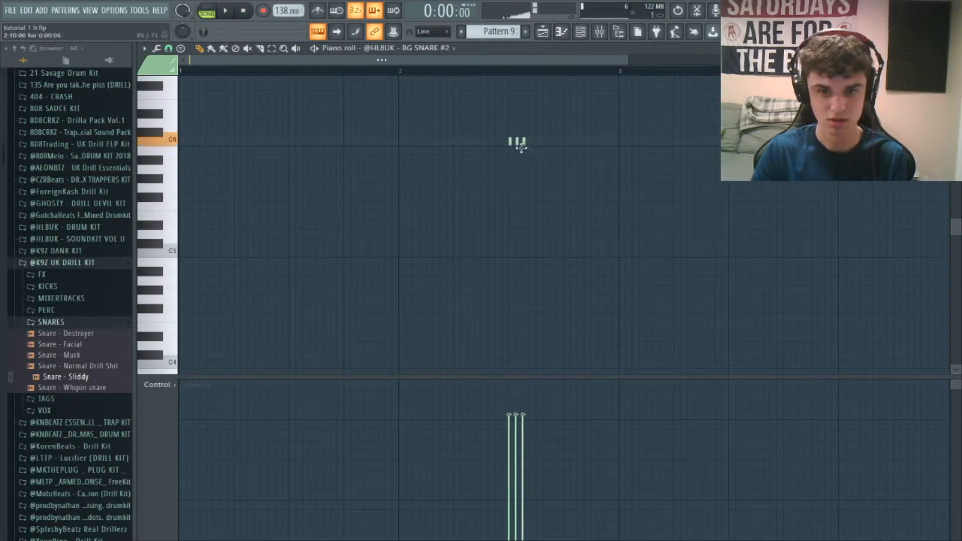
drag(532, 143, 531, 145)
Add a roll of four short F5 notes starting on beat 4 of bar 2 and play the pattern in context
mouse_move(562, 182)
mouse_down()
mouse_move(558, 223)
mouse_move(565, 198)
mouse_up()
key(space)
click(572, 208)
click(579, 207)
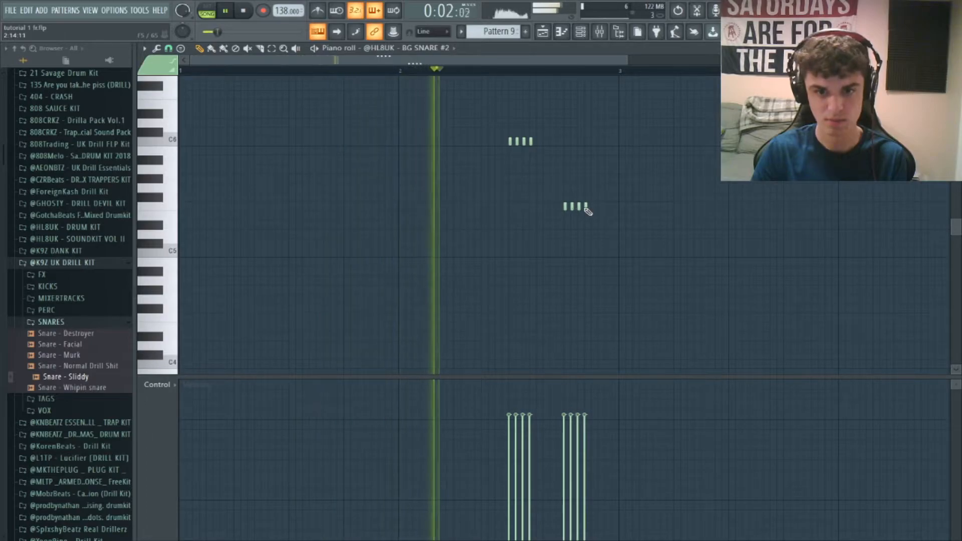
click(586, 208)
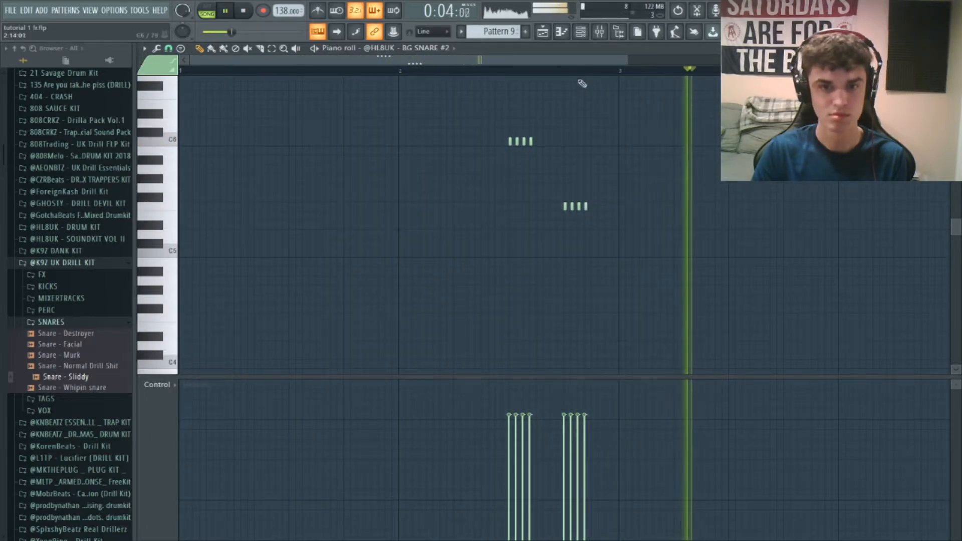
key(space)
In bar 4, add a faster roll of four G5 notes on beat 3 and another of four D5 notes on beat 4
drag(667, 166, 655, 190)
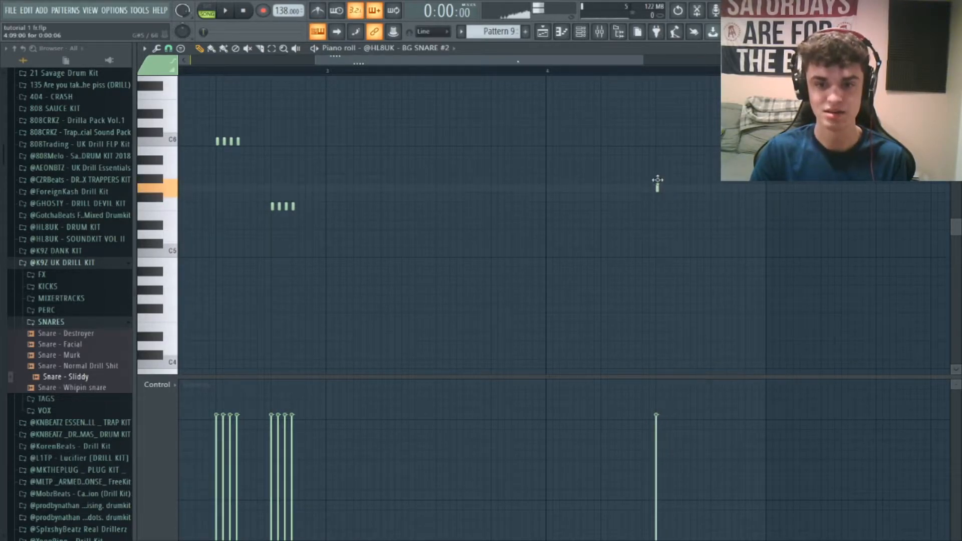
click(661, 188)
click(665, 188)
click(669, 188)
drag(698, 205, 711, 235)
click(715, 235)
click(720, 235)
click(723, 235)
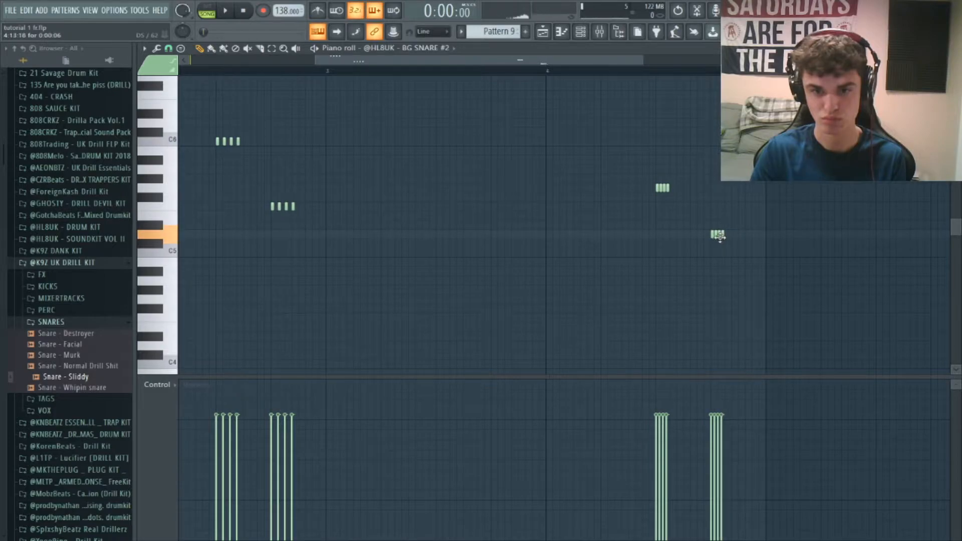
Play back the rolls and move the four D5 notes in bar 4 two steps earlier
key(space)
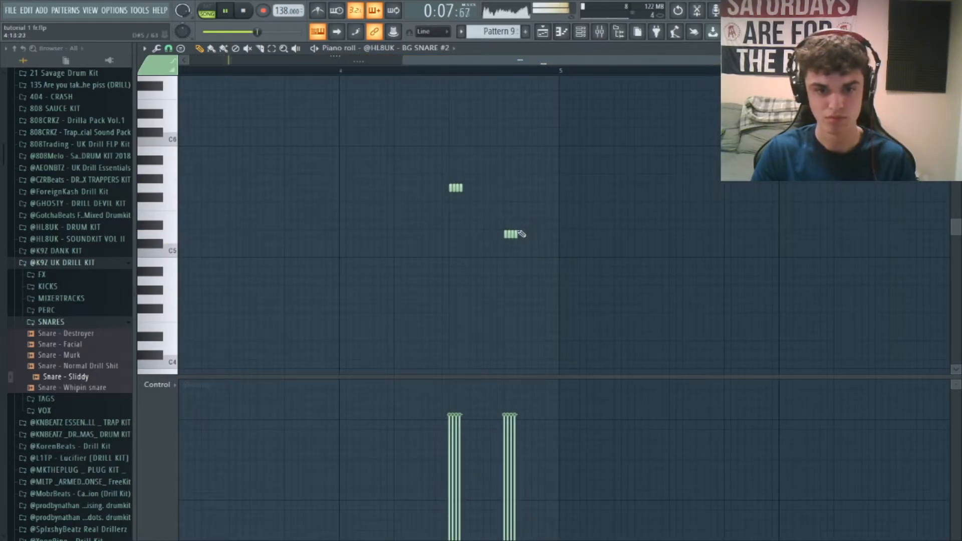
key(space)
drag(475, 266, 589, 187)
drag(518, 237, 490, 236)
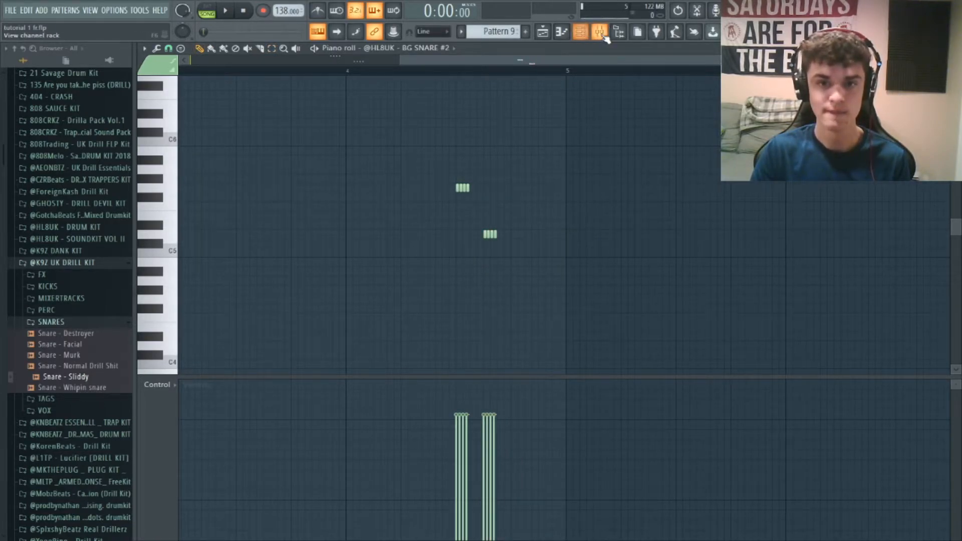
Play the full arrangement in the playlist to check the Pattern 9 snare rolls
click(543, 31)
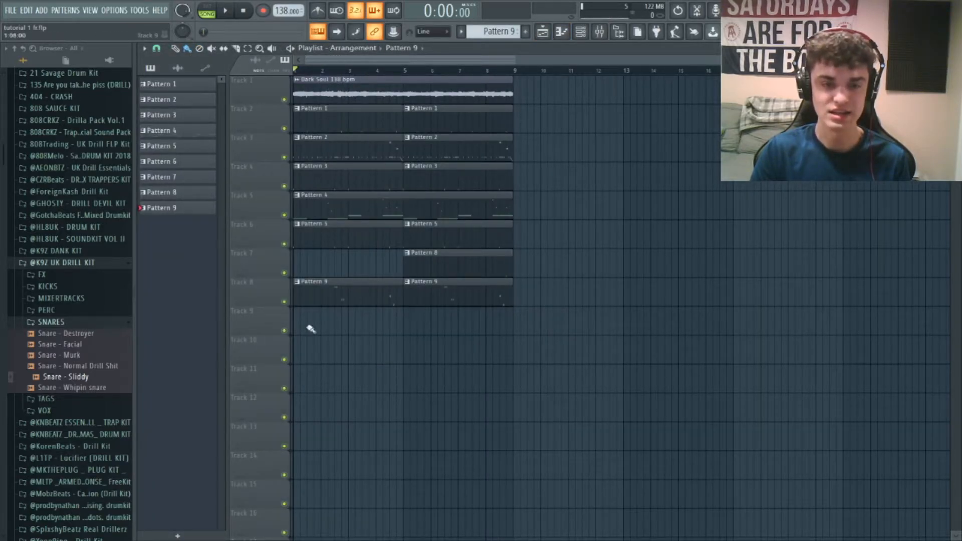
key(space)
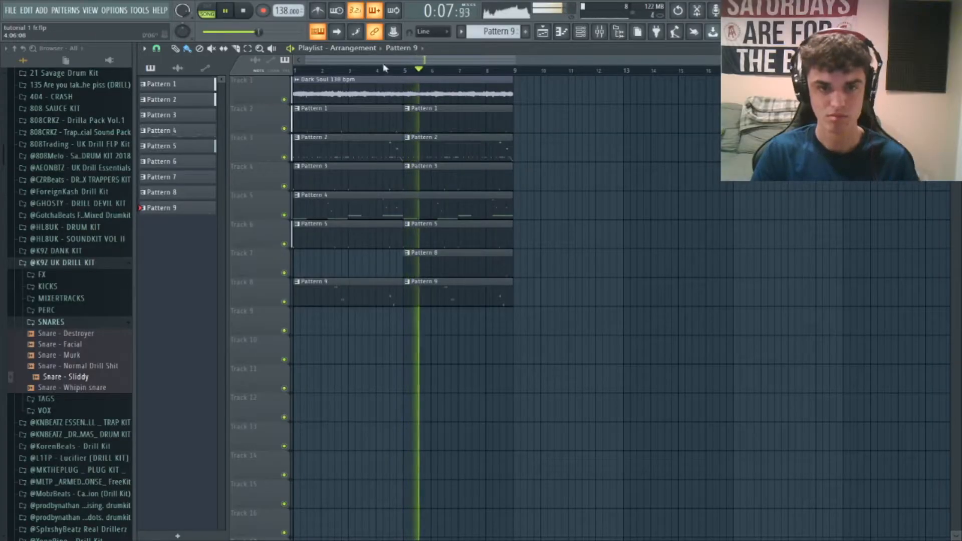
key(space)
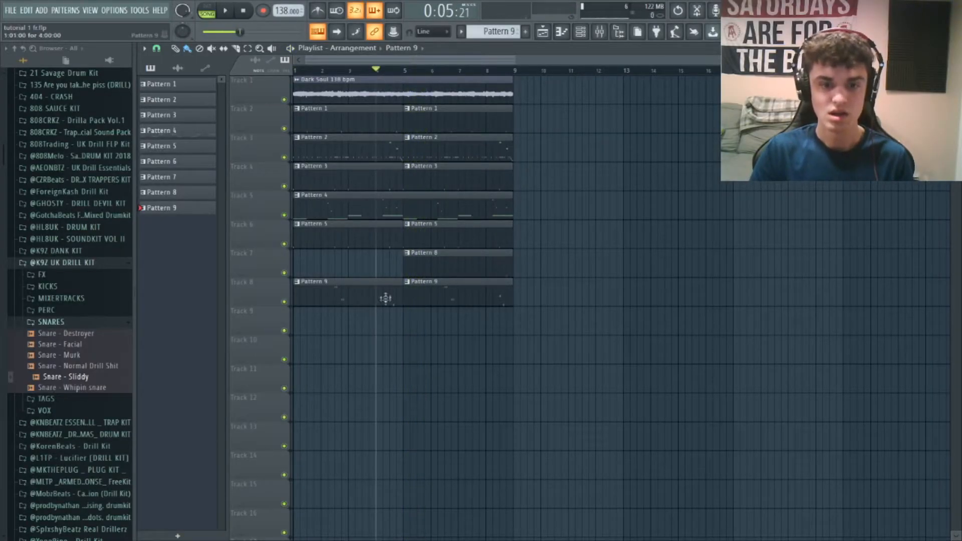
Add a fast roll of four C5 notes on beat 4 of bar 4 in Pattern 9
double_click(379, 294)
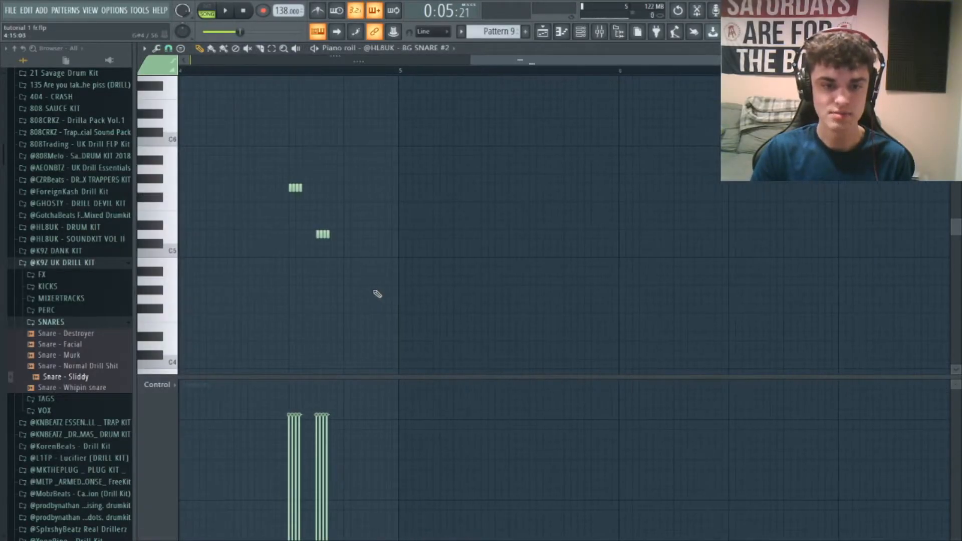
click(345, 253)
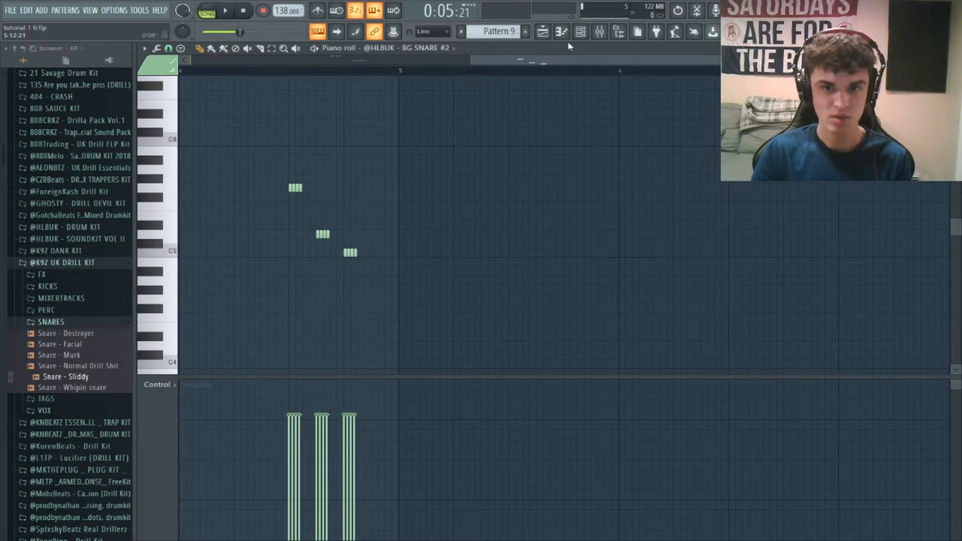
Return to the playlist and set the playback position to bar 4
click(599, 31)
drag(237, 308, 237, 346)
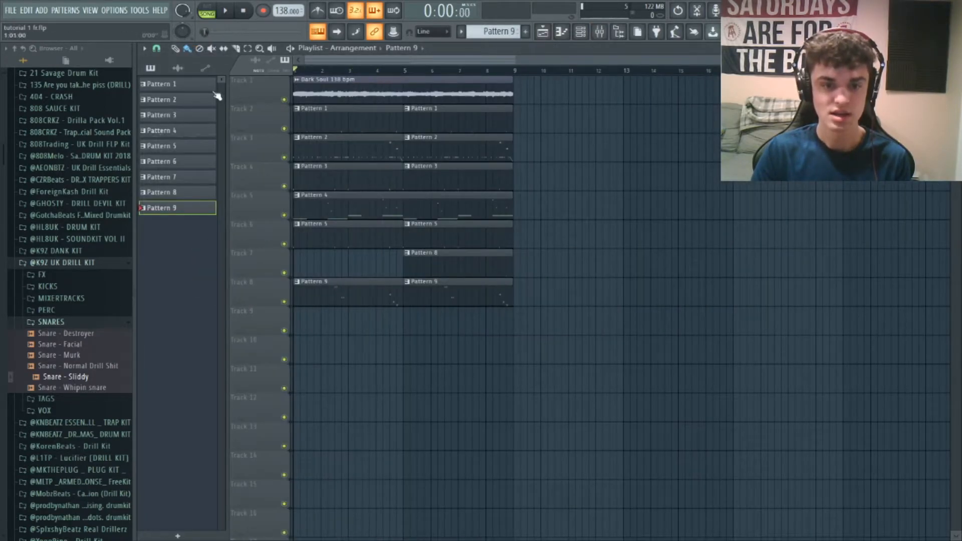
drag(215, 94, 382, 86)
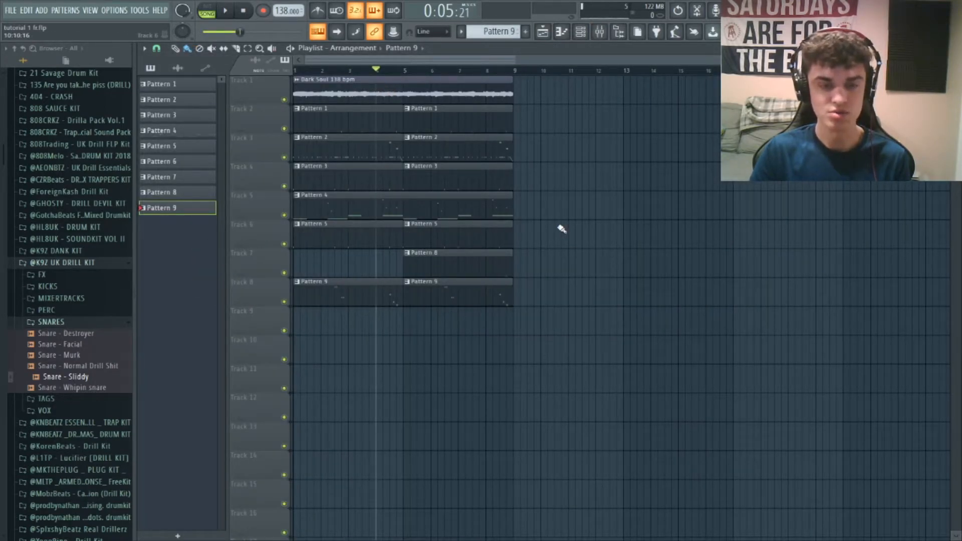
Play the beat from bar 4, add a fast roll of four A#4 notes near the end of bar 4 in Pattern 9, and replay it
key(space)
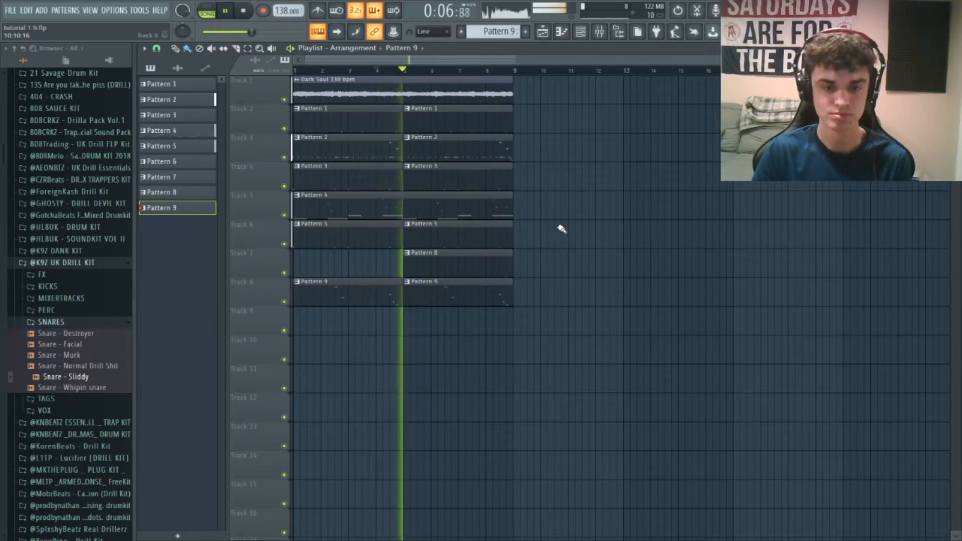
key(space)
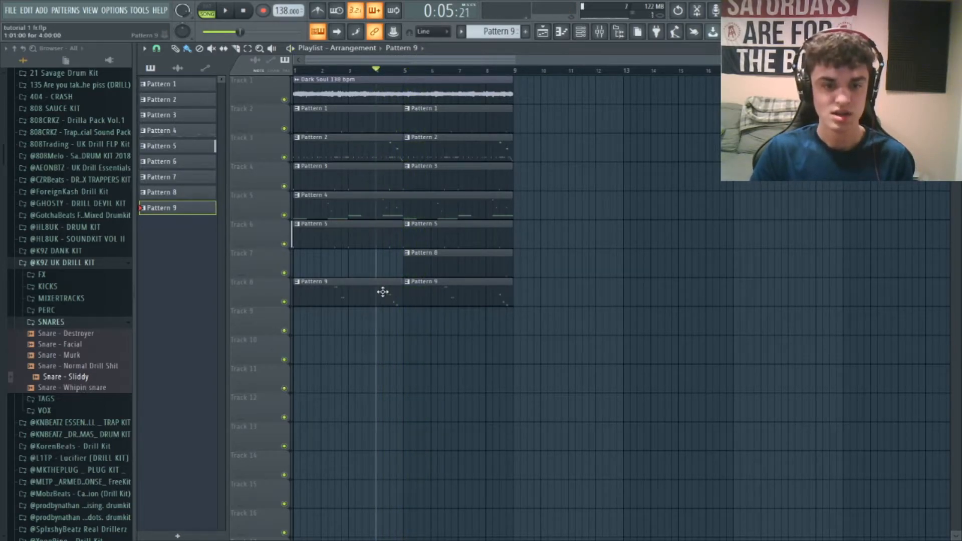
double_click(386, 293)
click(373, 274)
drag(380, 273, 379, 273)
key(space)
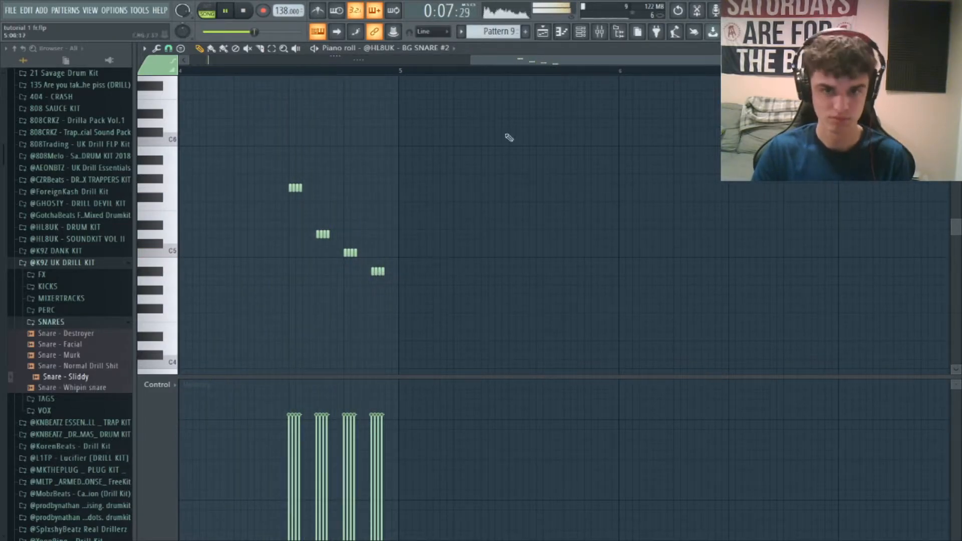
click(543, 32)
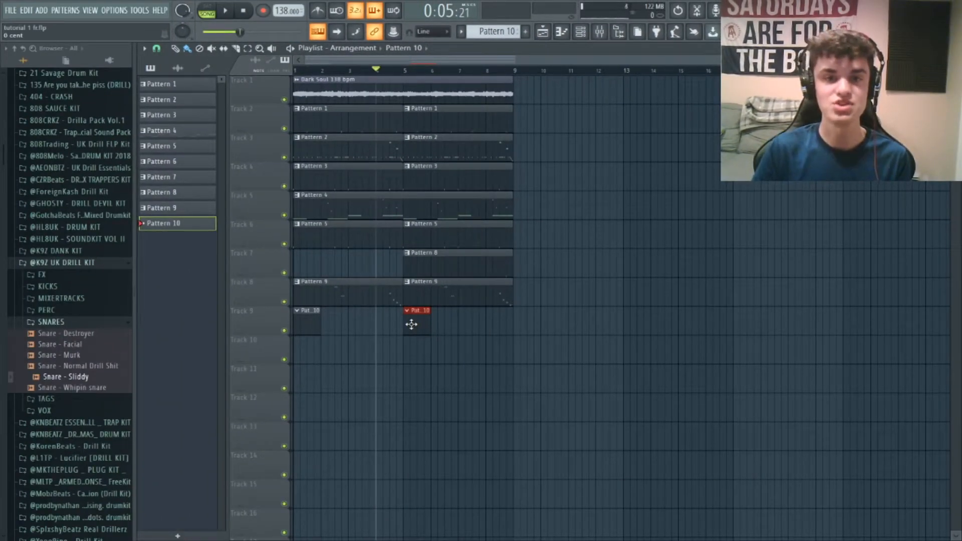
In Pattern 5, replace the open hat hits on steps 25 and 57 with slap hits and add more slaps on steps 23 and 55
key(F6)
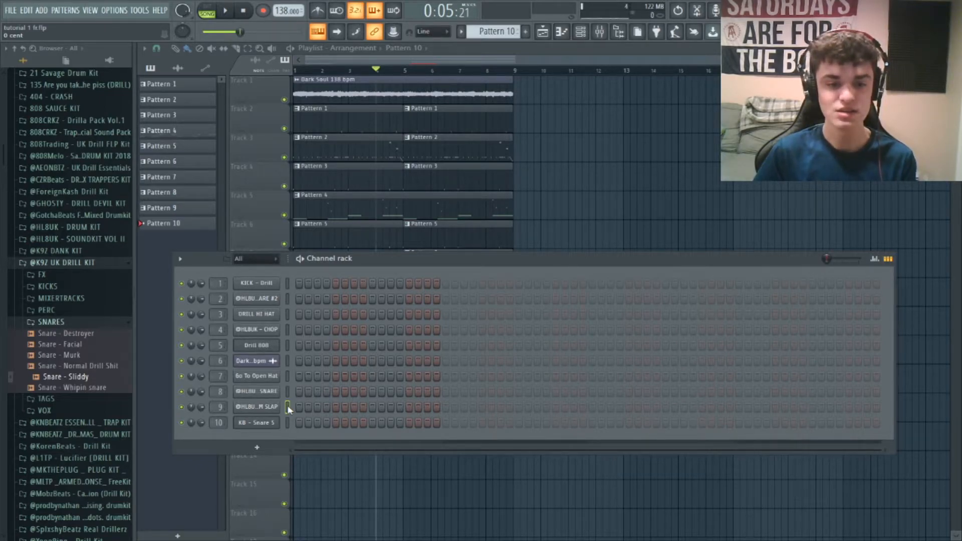
click(360, 227)
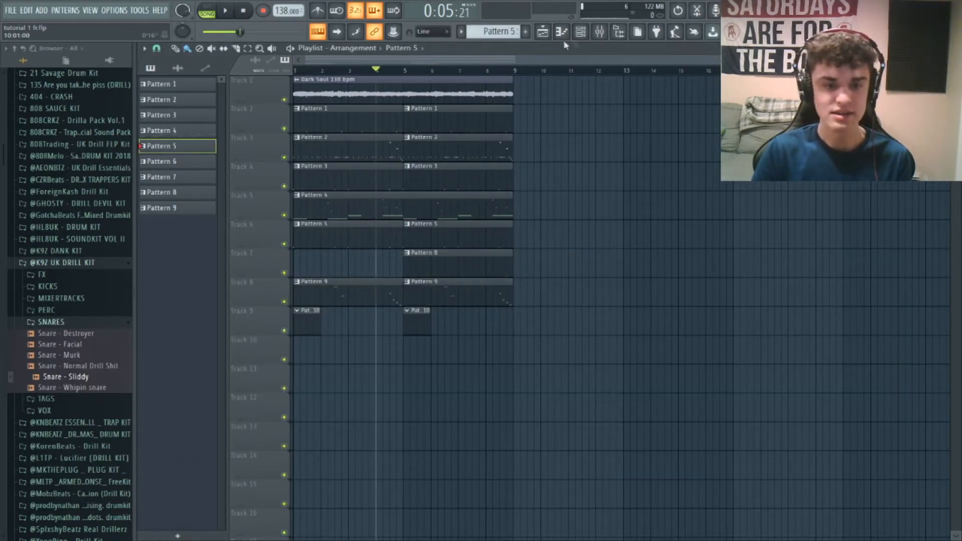
click(581, 31)
click(520, 376)
click(519, 408)
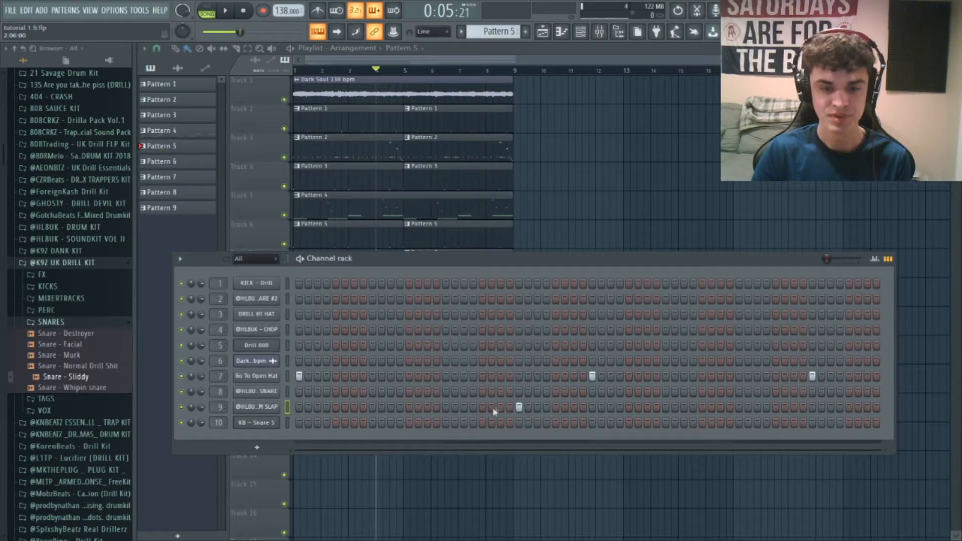
click(813, 377)
click(813, 407)
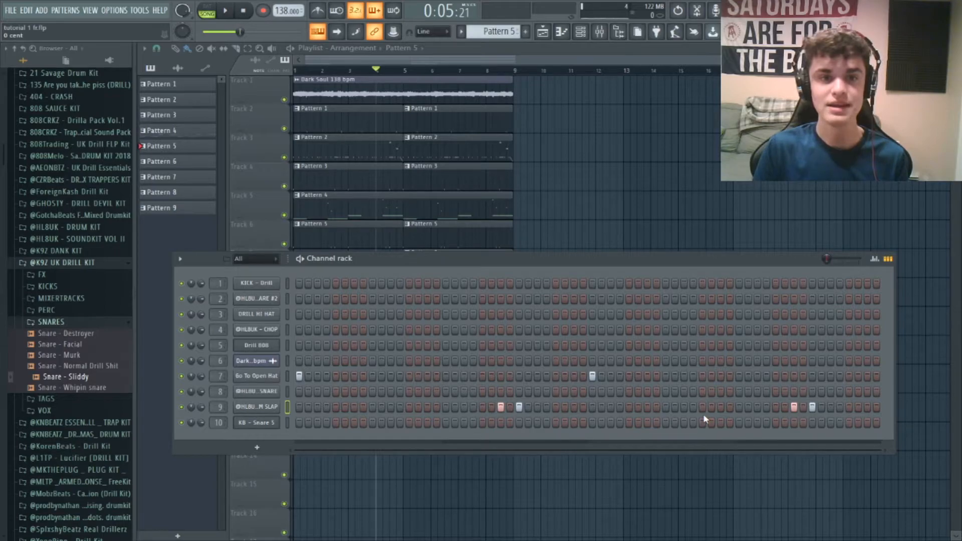
Play the arrangement from the start and lower the mixer's Insert 9 fader to about -4.8 dB
drag(377, 70, 219, 96)
key(space)
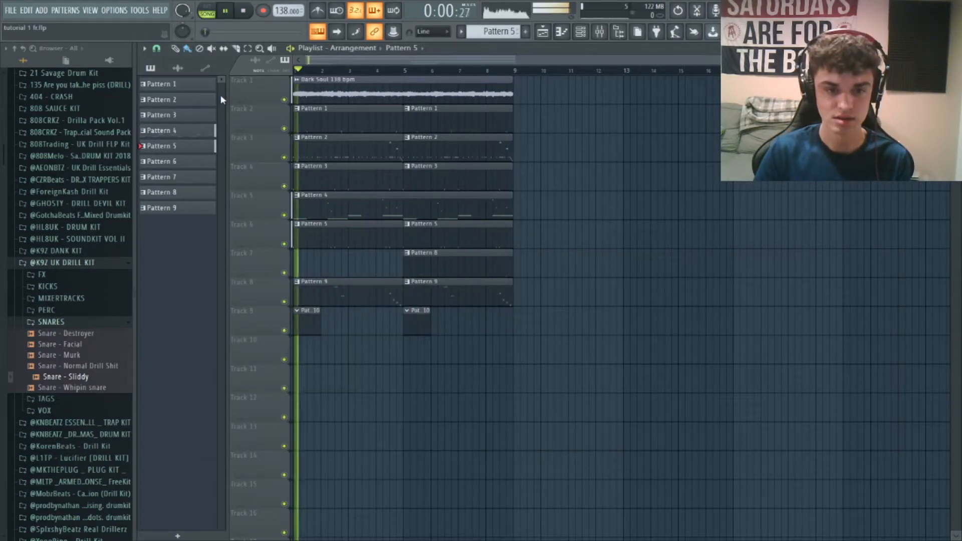
click(601, 33)
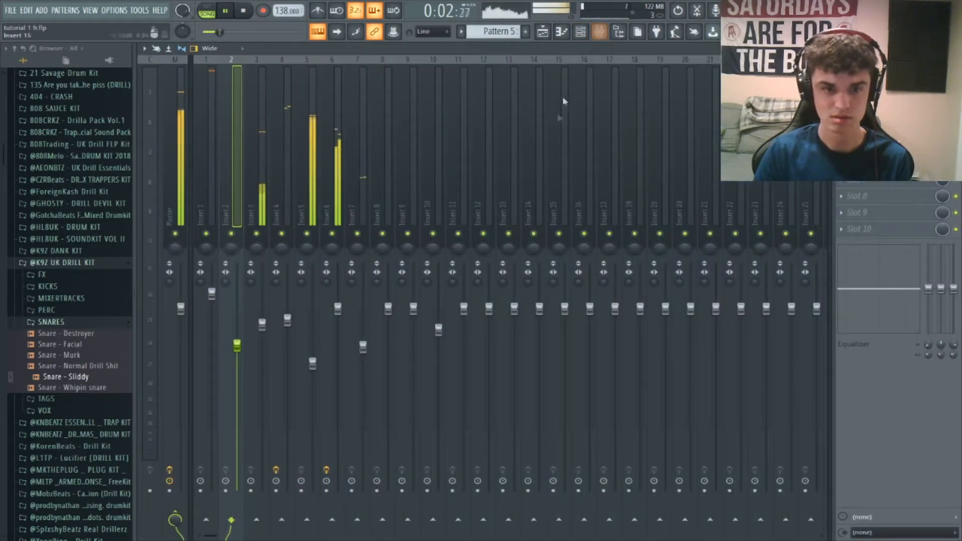
drag(414, 307, 413, 322)
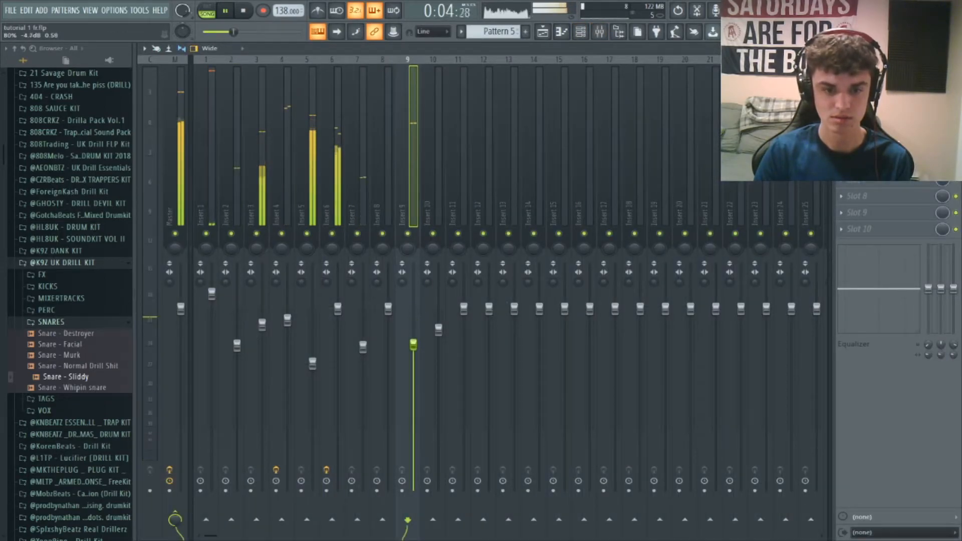
Add a slap hit on step 61 of Pattern 5 and delete both Pattern 10 clips from the playlist
click(542, 31)
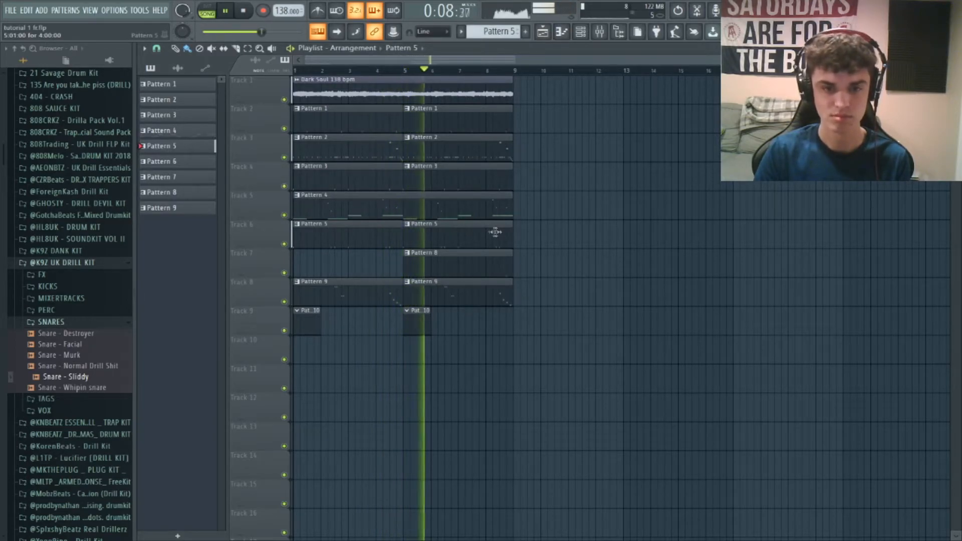
click(581, 32)
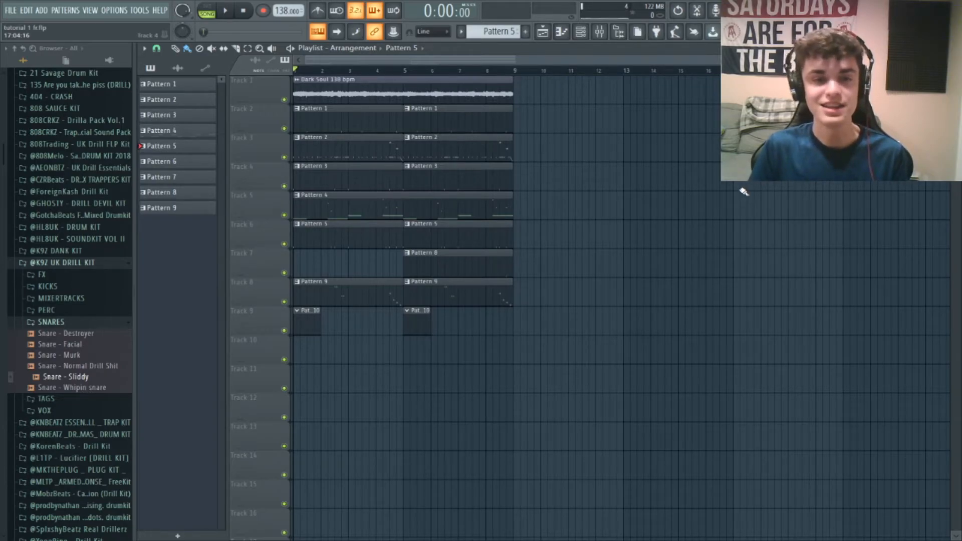
right_click(406, 329)
right_click(315, 329)
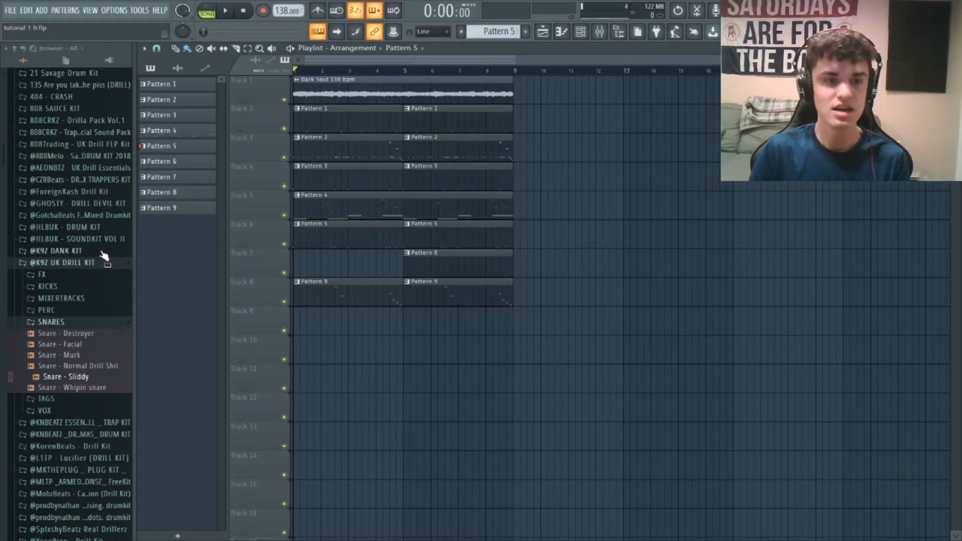
Audition the crashes in the 404 - CRASH kit and place CLAN CRASH at bar 1 on Track 9
scroll(95, 241, up, 3)
click(60, 162)
click(55, 174)
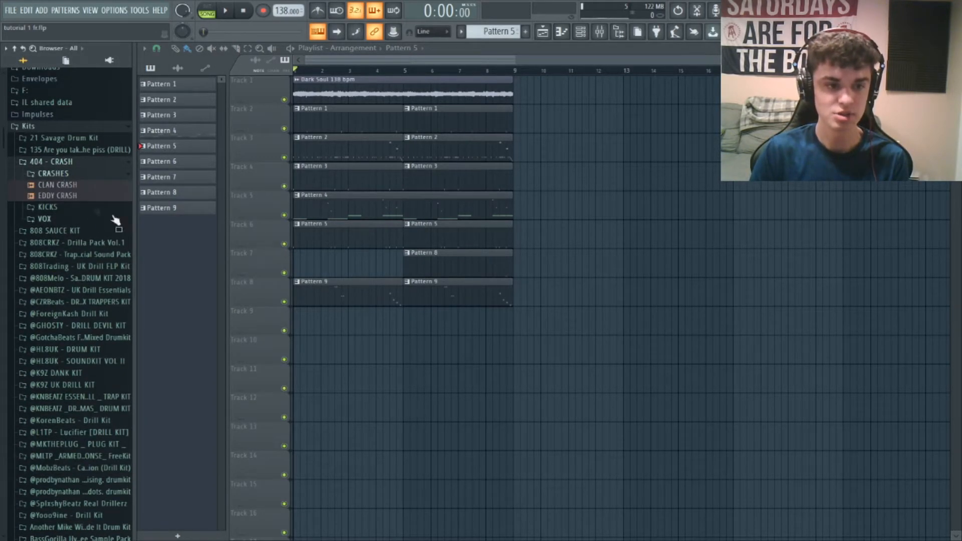
click(80, 196)
click(80, 186)
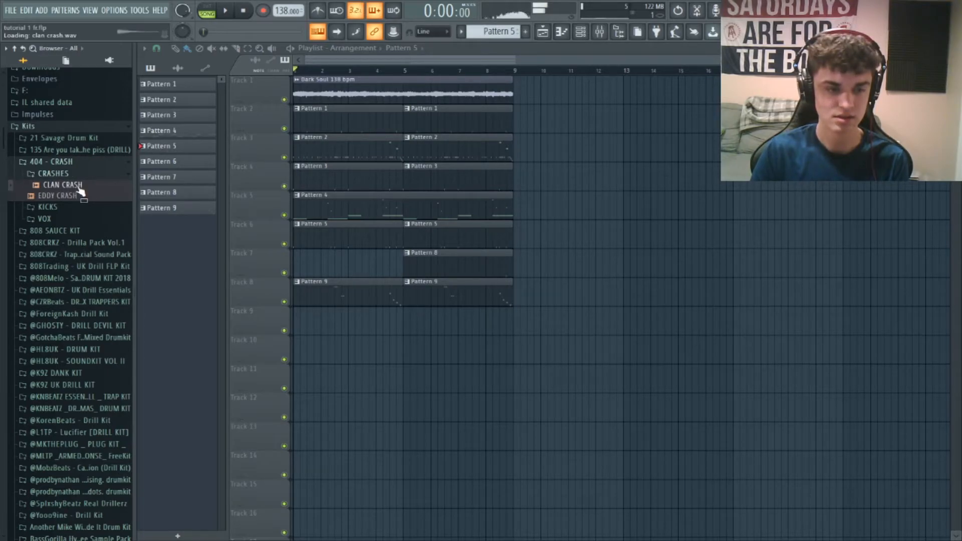
drag(80, 190, 289, 311)
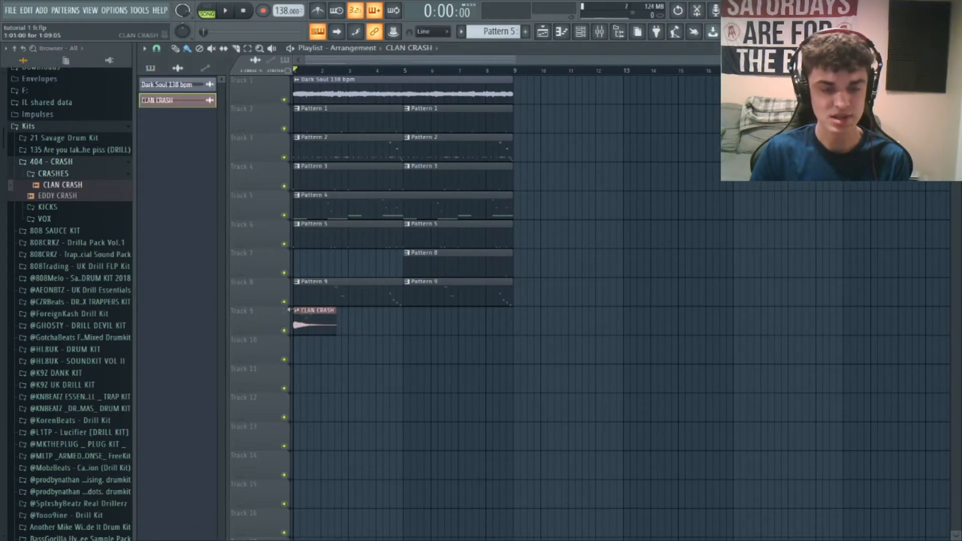
Route CLAN CRASH to mixer insert 11 and load Fruity Parametric EQ 2 on it with the 20Hz - 18kHz cut preset
click(580, 31)
click(256, 265)
click(254, 278)
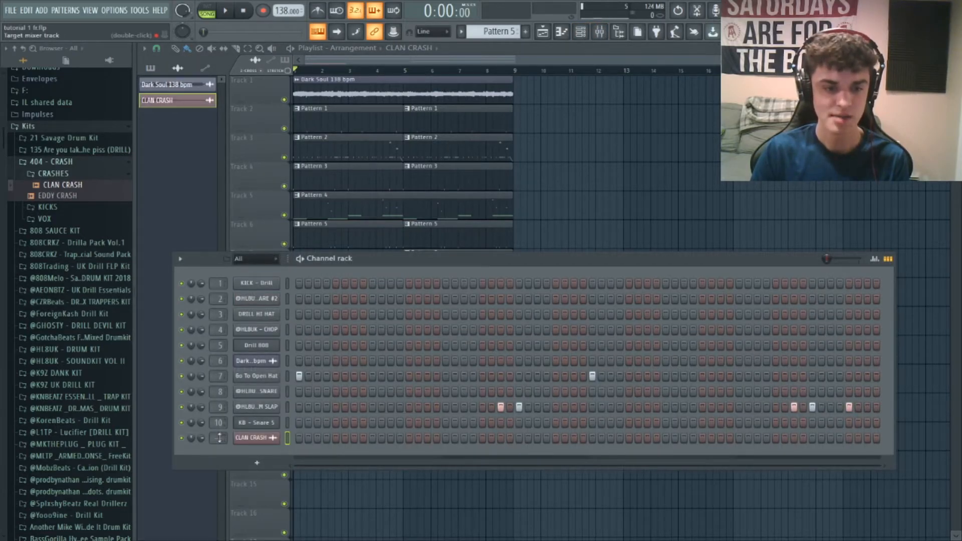
click(599, 32)
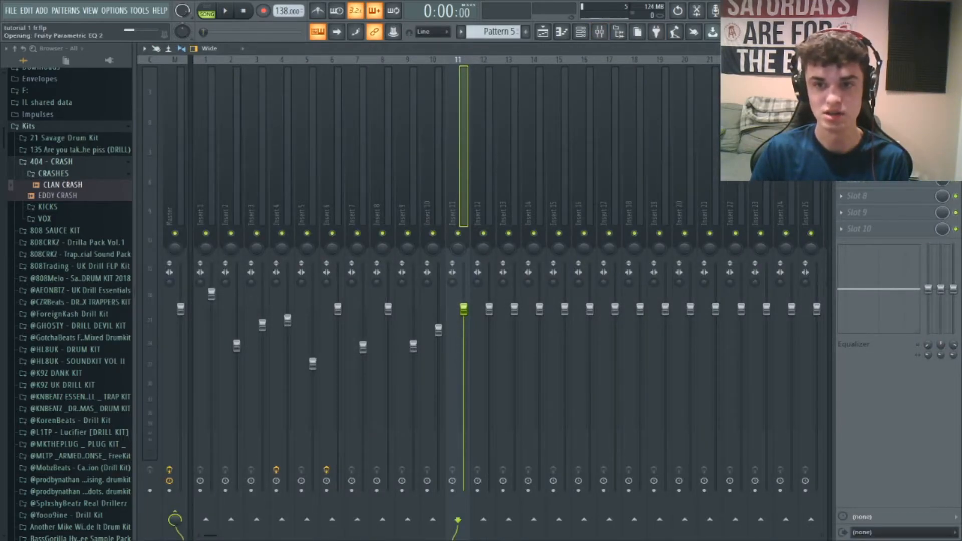
click(464, 96)
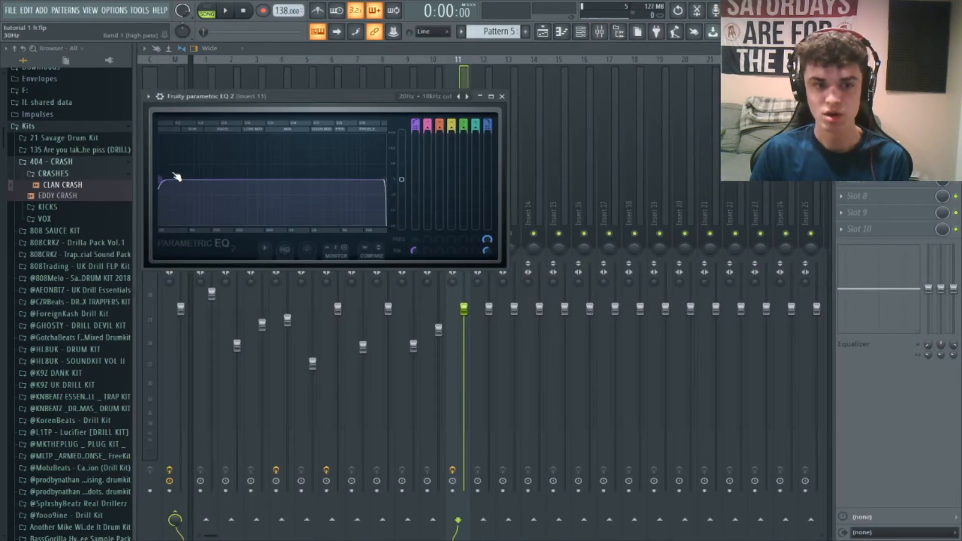
click(548, 38)
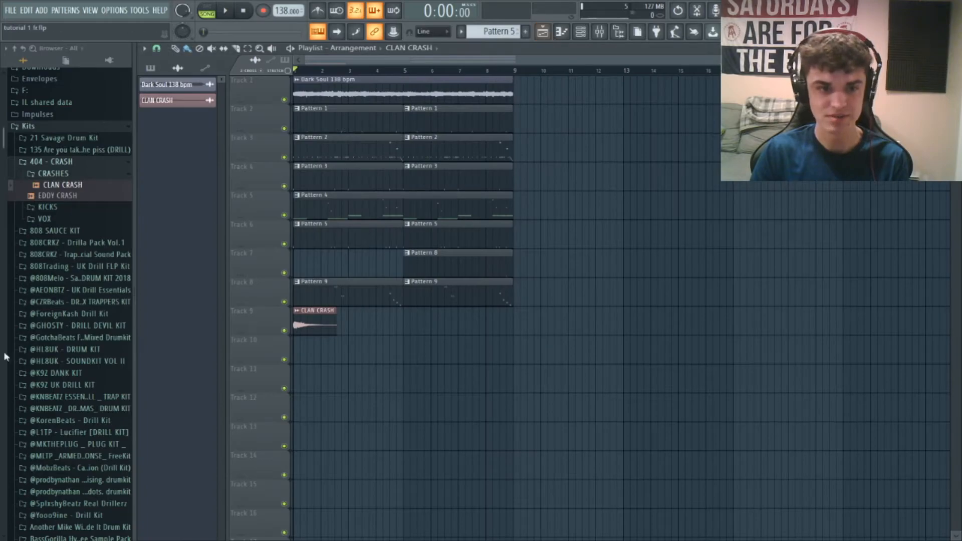
Browse the sample kits to the Up folder of White Noise in Cymatics - FX Essentials
scroll(16, 376, down, 15)
click(120, 290)
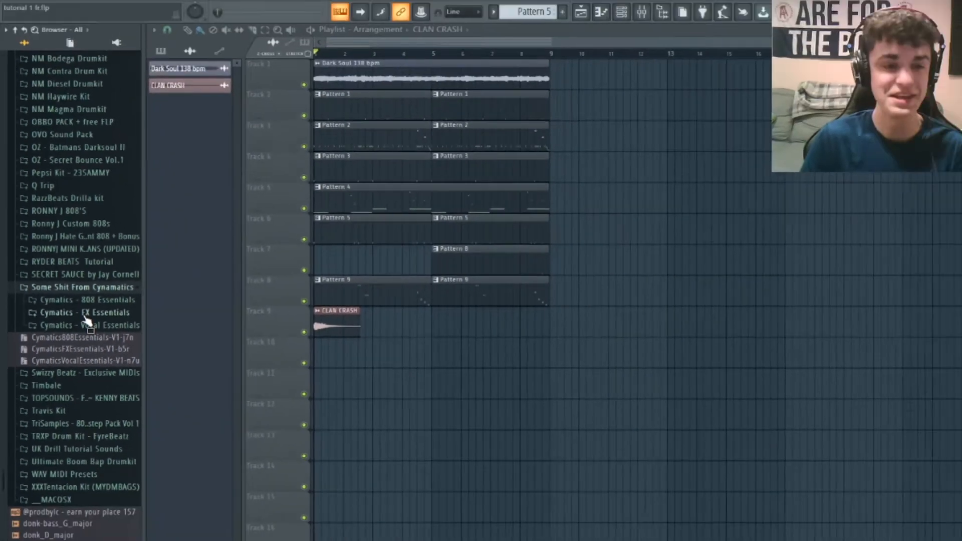
click(85, 314)
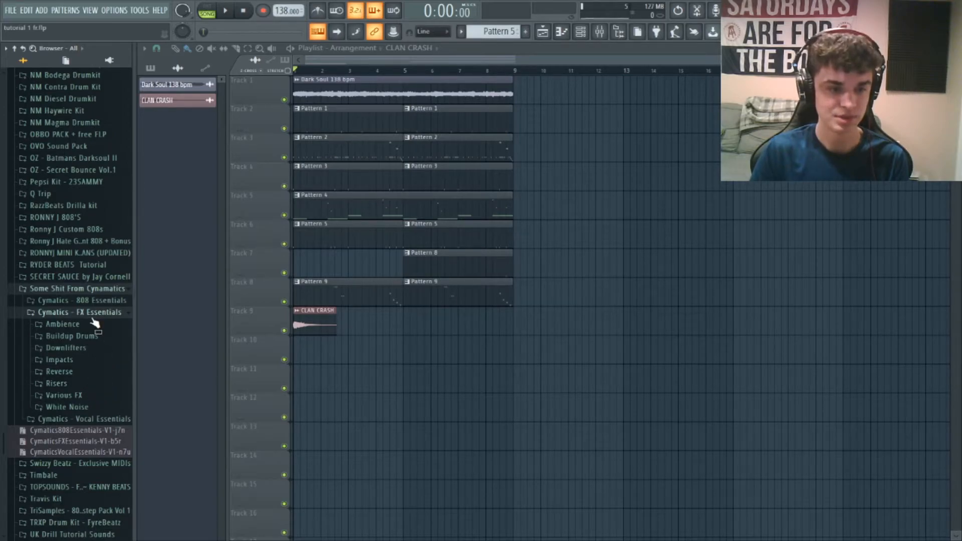
click(65, 408)
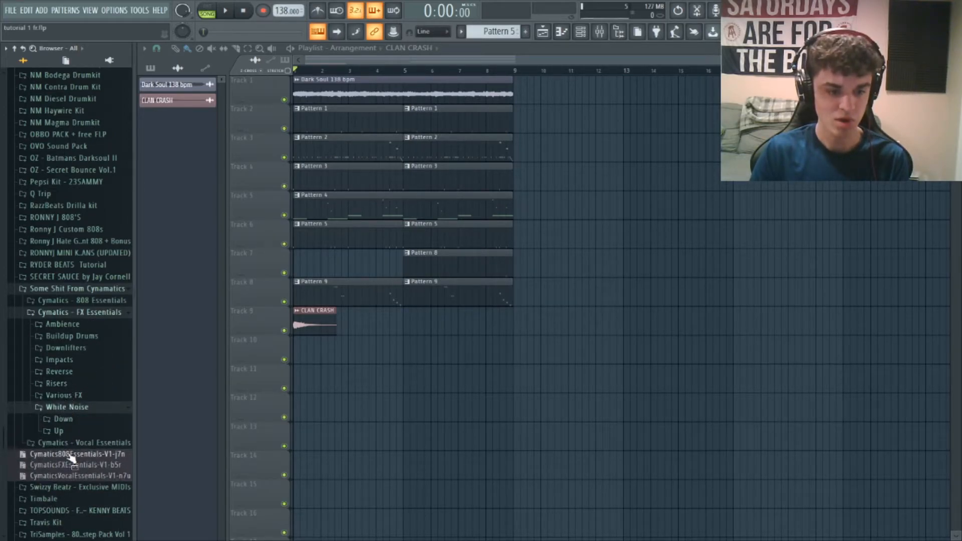
click(58, 431)
Audition several white noise risers and place White Noise Riser 4 - 110 BPM on Track 10 from bar 5
click(86, 351)
click(86, 341)
click(87, 330)
click(85, 323)
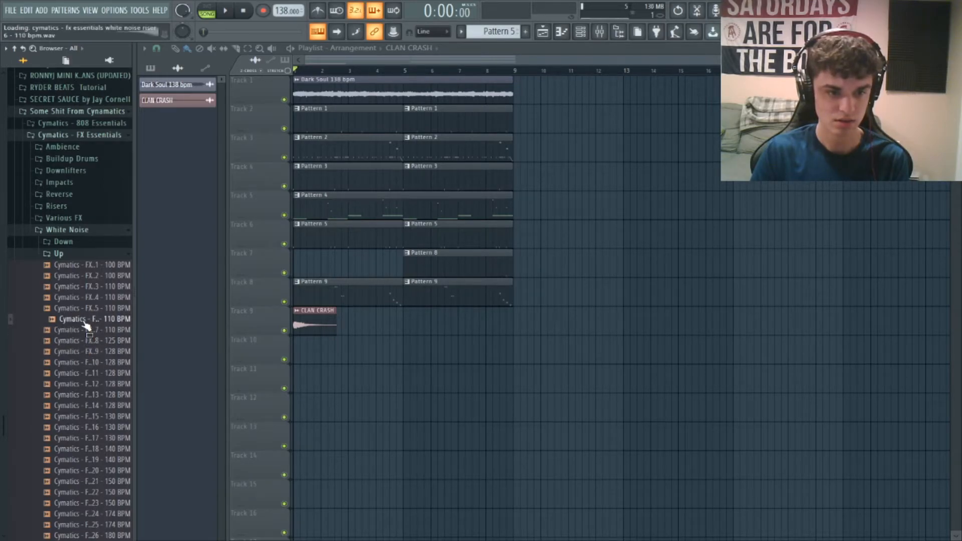
click(85, 297)
drag(86, 300, 461, 327)
Shorten the riser's time stretch so it ends at bar 9, and play it back from bar 8
double_click(464, 336)
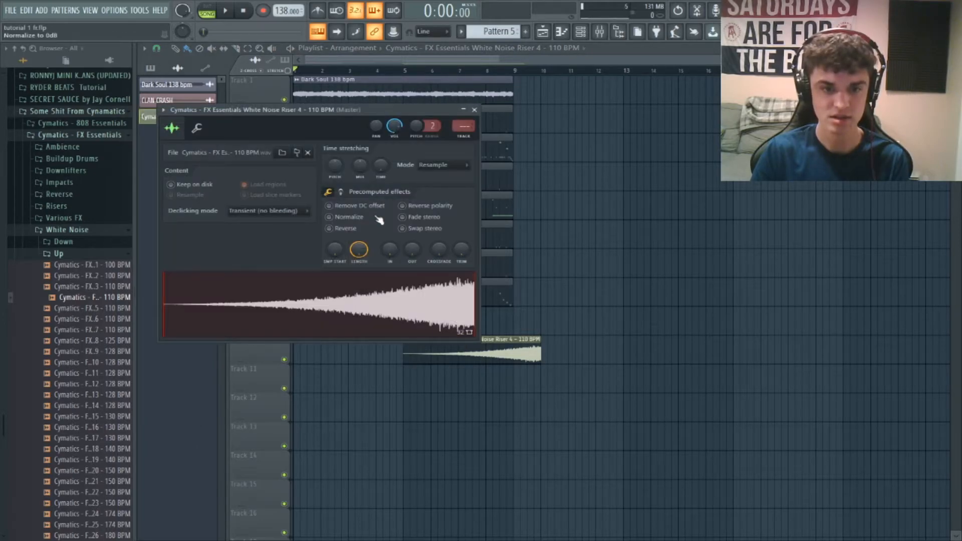
drag(383, 171, 384, 145)
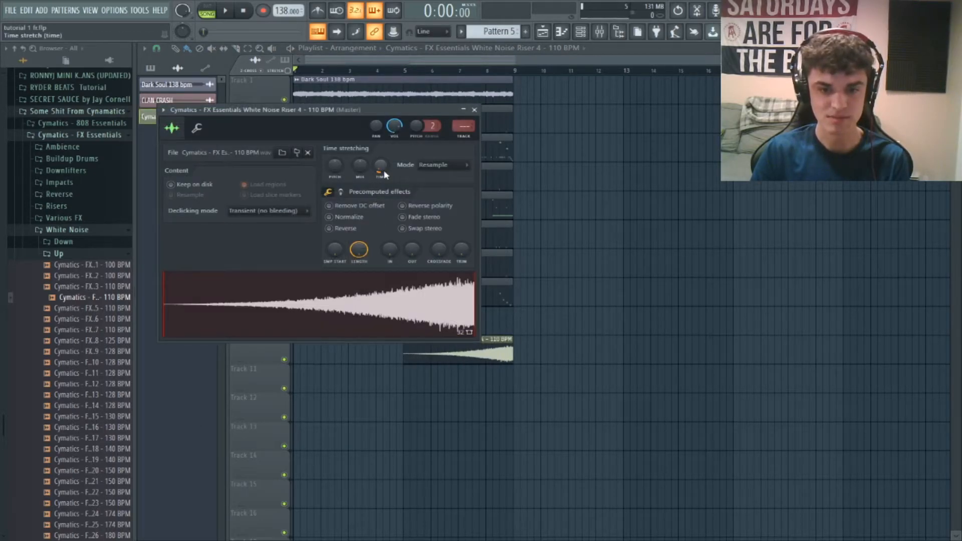
click(487, 70)
key(space)
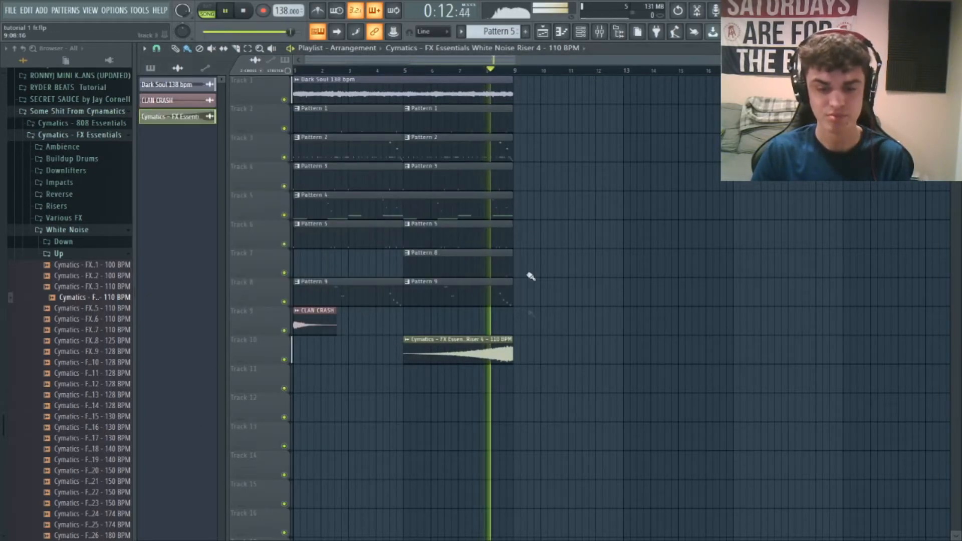
key(space)
Give the riser sample a long fade-in so its volume builds toward the end
double_click(501, 357)
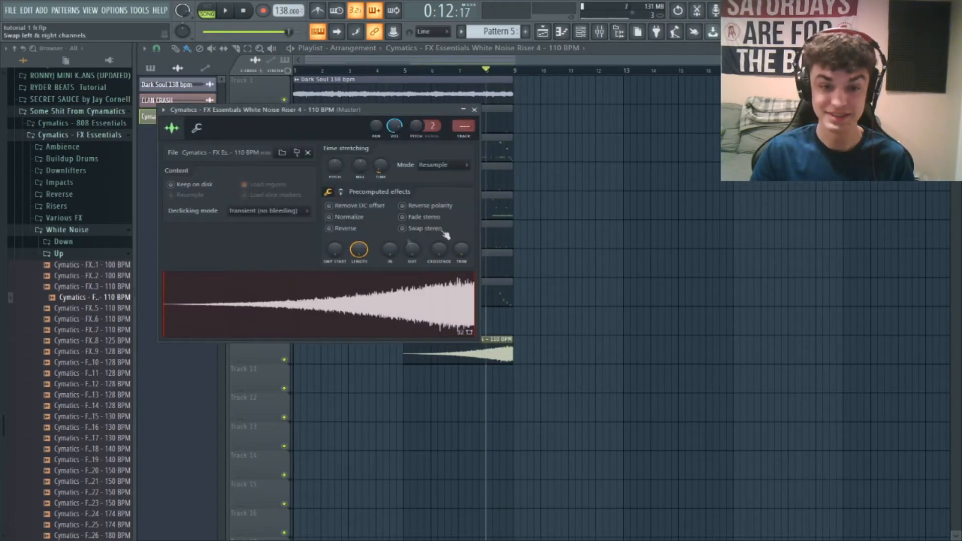
drag(370, 109, 274, 154)
mouse_move(291, 295)
mouse_down()
mouse_move(290, 279)
mouse_move(291, 293)
mouse_up()
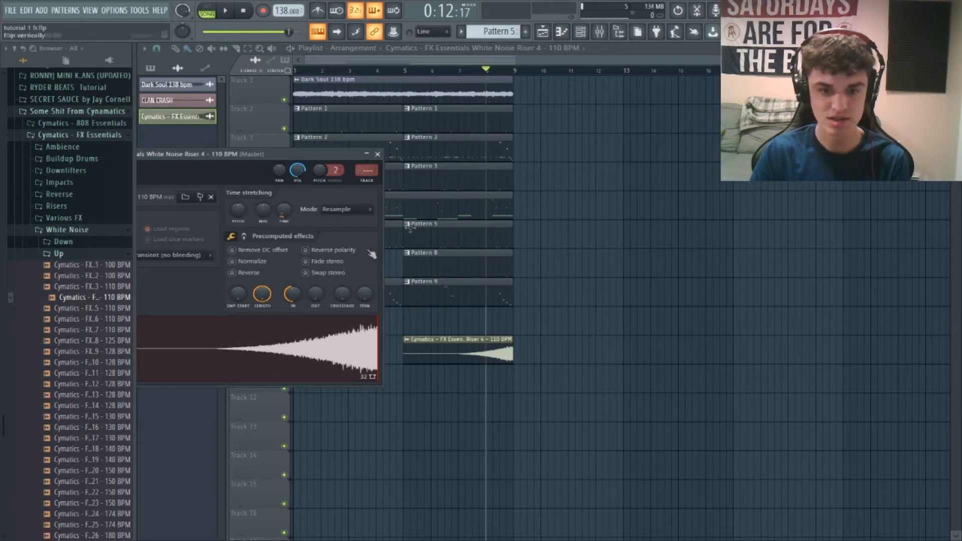
Route the riser to mixer insert 12 and load Fruity Parametric EQ 2 on it with the 20Hz - 18kHz cut preset
click(580, 31)
scroll(219, 314, up, 3)
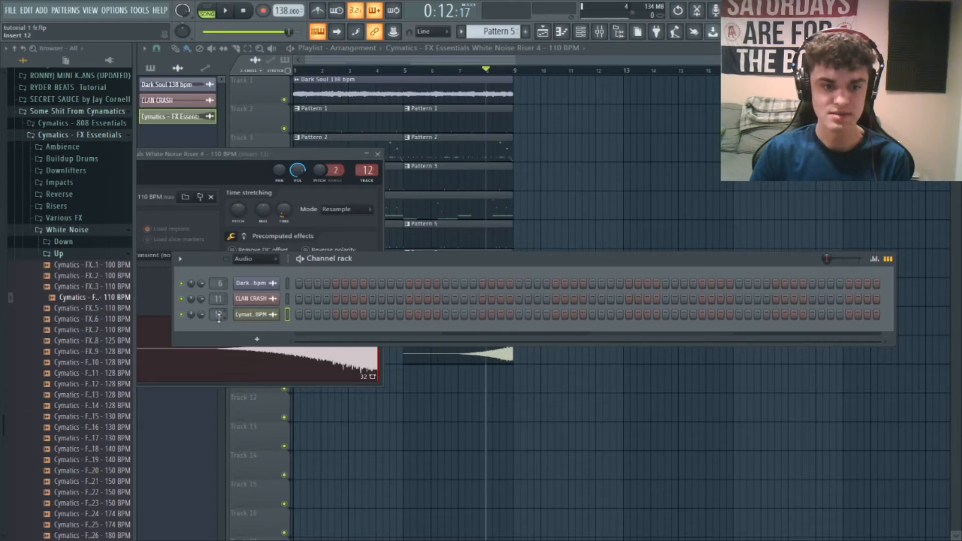
click(599, 31)
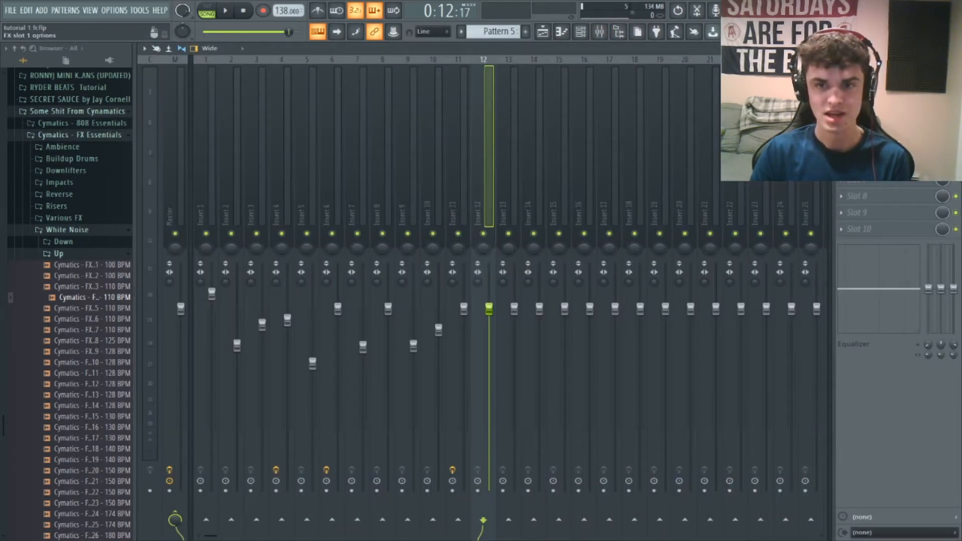
click(842, 80)
click(496, 124)
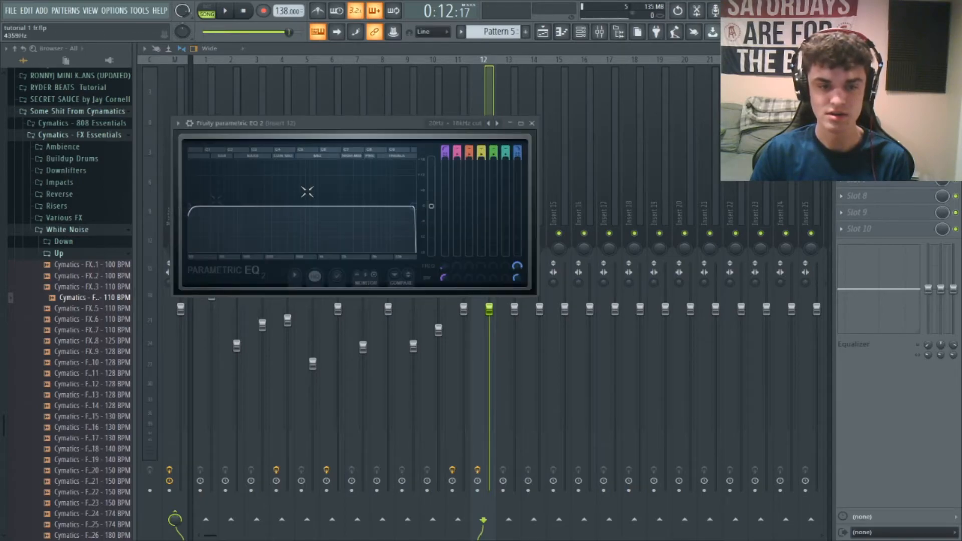
Raise the low-cut frequency in the riser's EQ and lower the Insert 12 fader
drag(199, 212, 301, 210)
click(468, 97)
drag(489, 308, 490, 355)
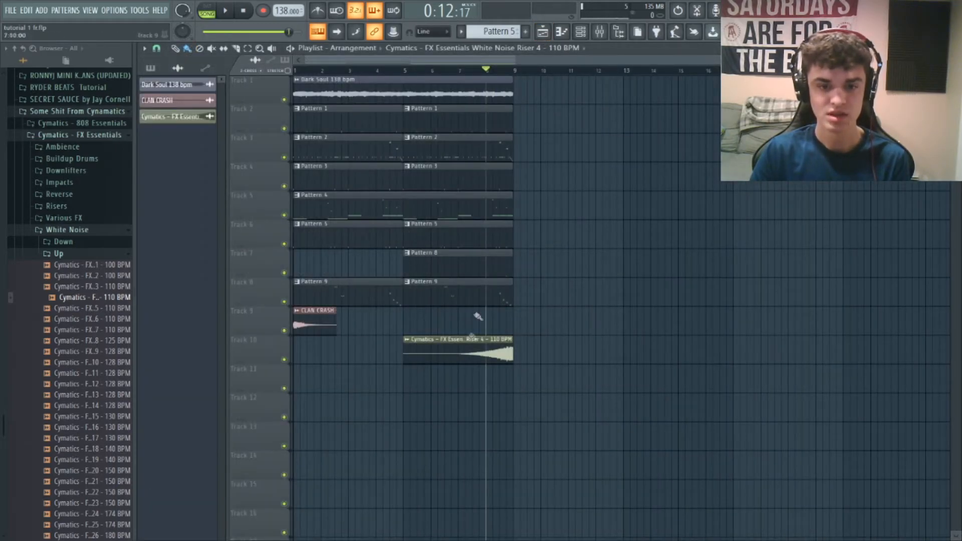
Trim the riser clip to start at bar 7 and set the playback position to bar 7
click(469, 71)
click(468, 71)
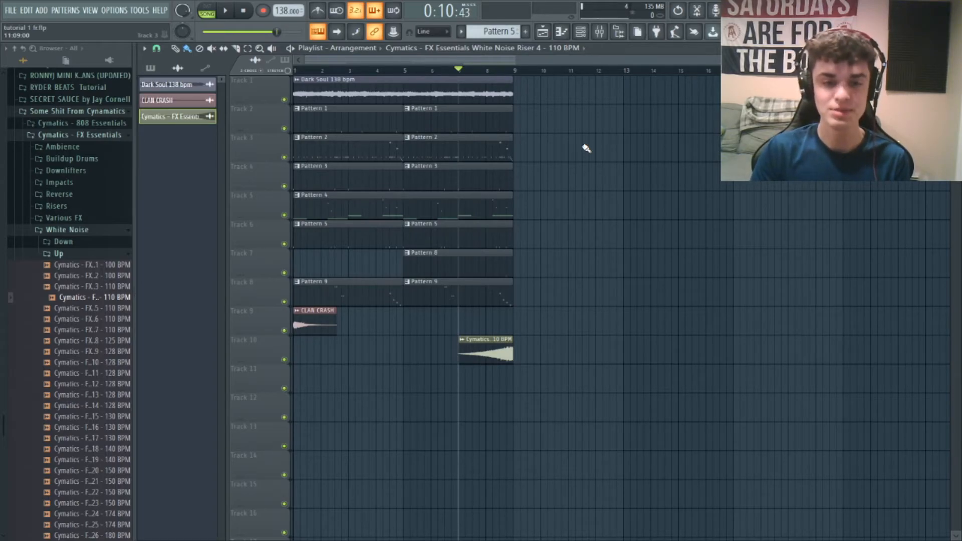
Place a copy of the CLAN CRASH clip at bar 5 on Track 9 and make it a unique sample
key(space)
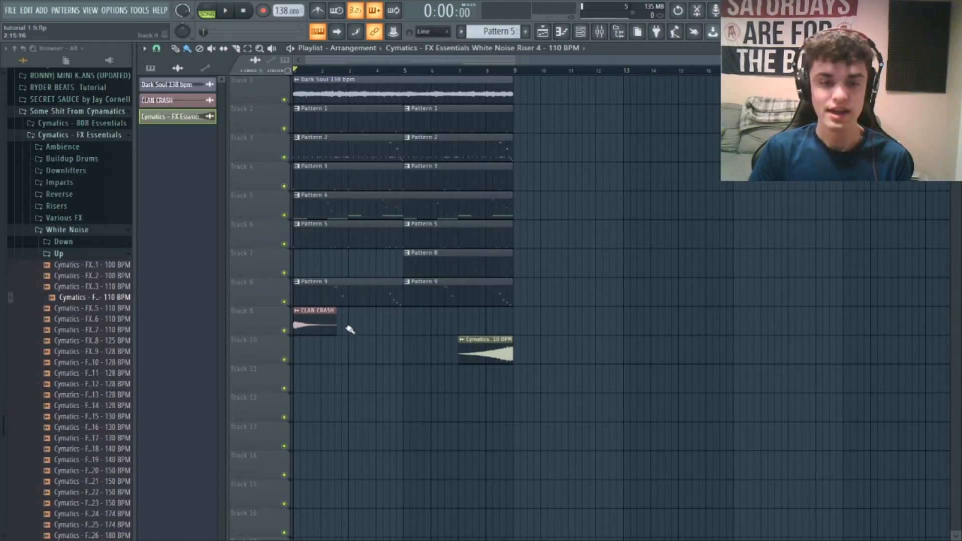
click(323, 325)
click(410, 330)
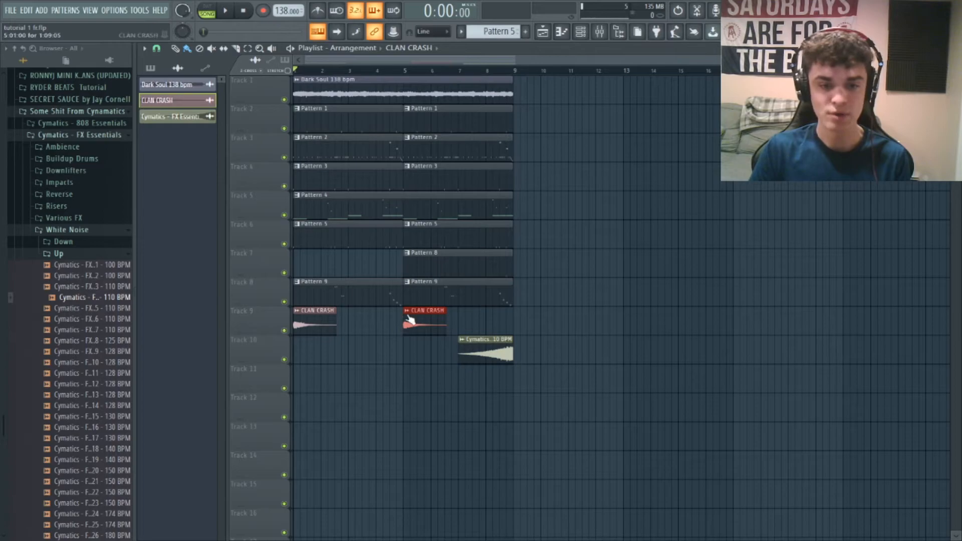
click(406, 312)
click(424, 389)
Apply a longer fade-out to the second crash in its sample settings and close them
double_click(438, 327)
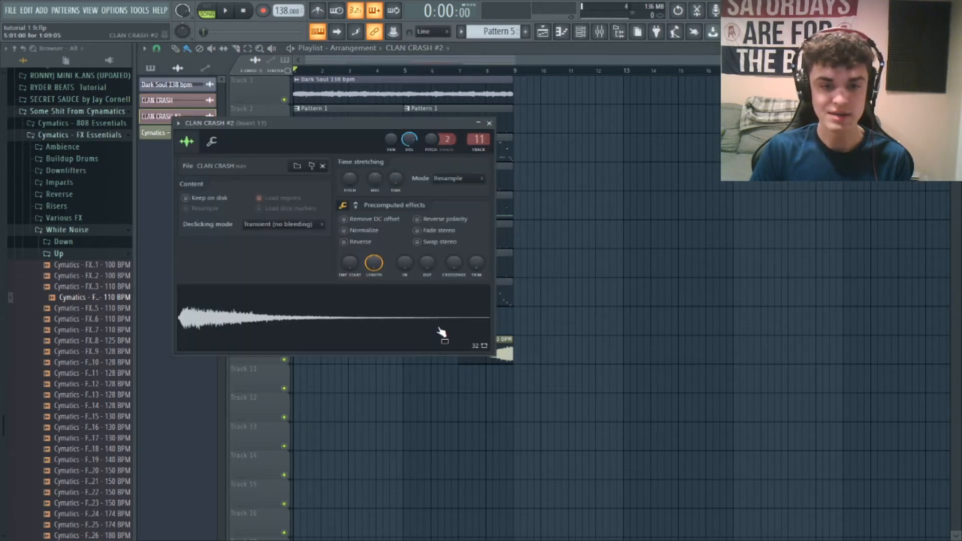
drag(378, 126, 762, 175)
drag(810, 316, 810, 236)
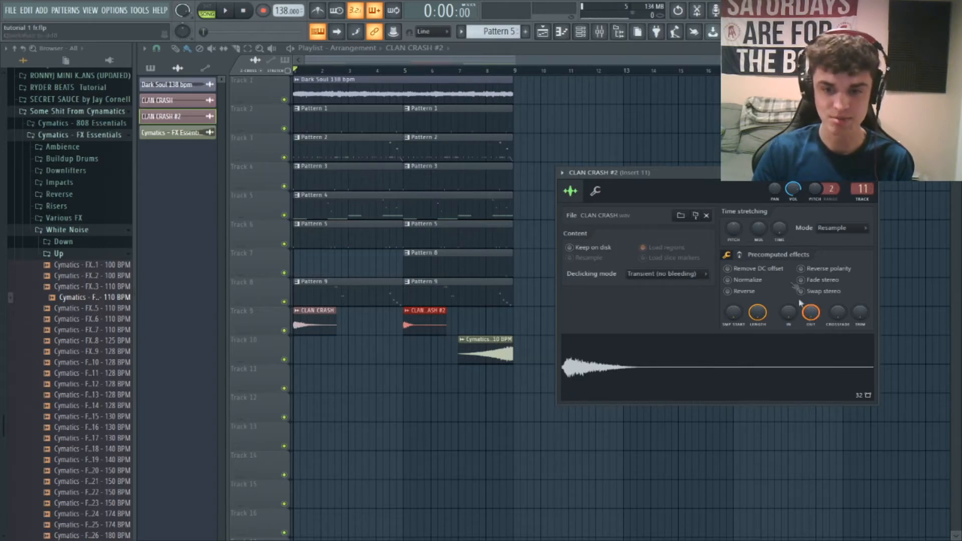
click(871, 173)
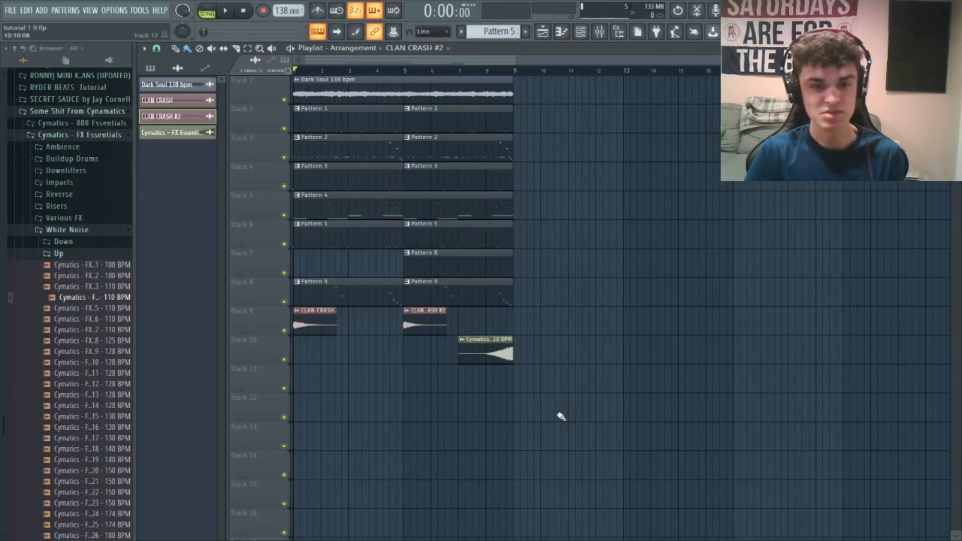
Check the riser's fade-in and the second crash's channel volume, and play the arrangement
double_click(495, 356)
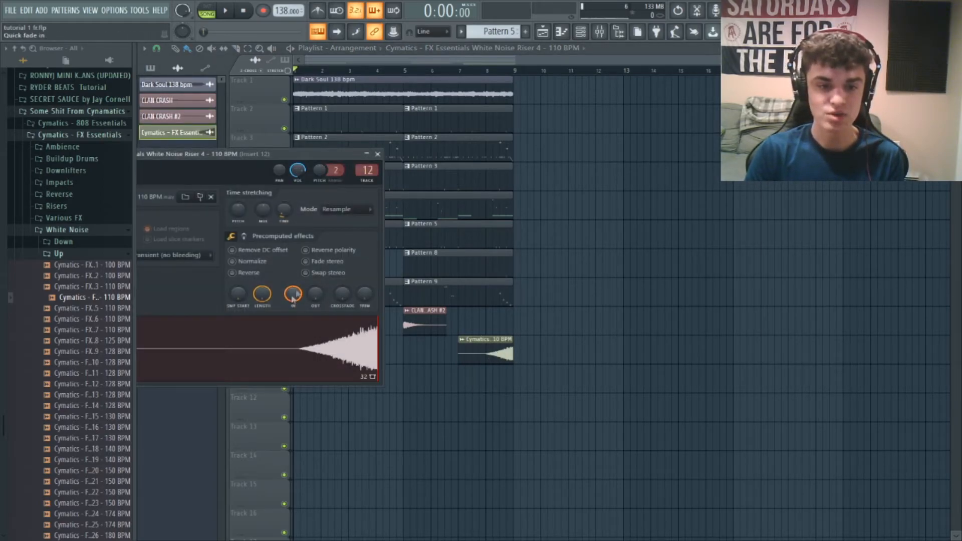
right_click(666, 343)
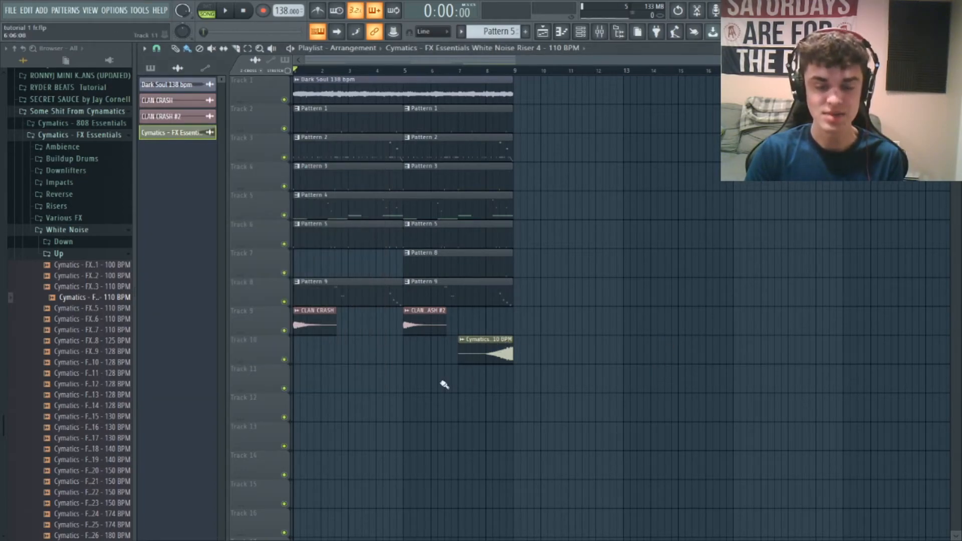
double_click(428, 321)
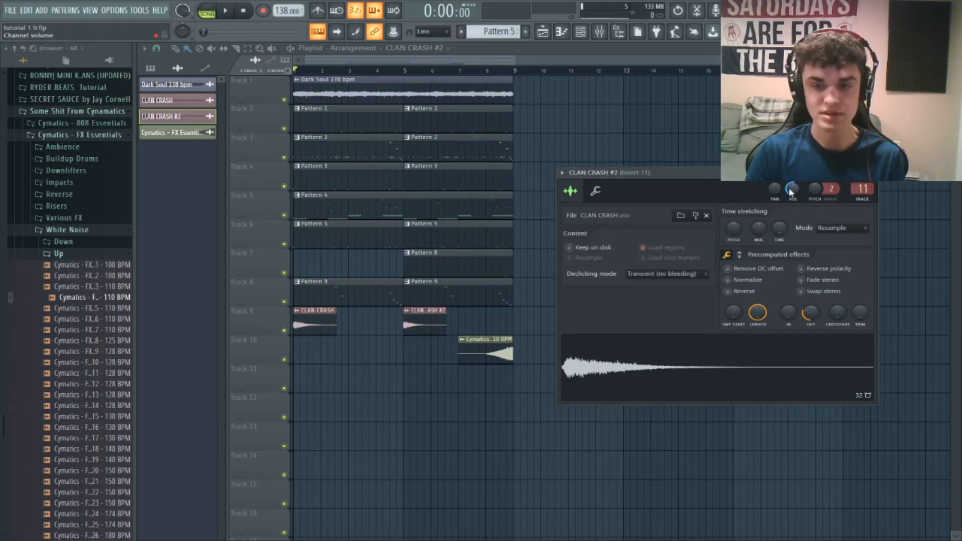
right_click(703, 115)
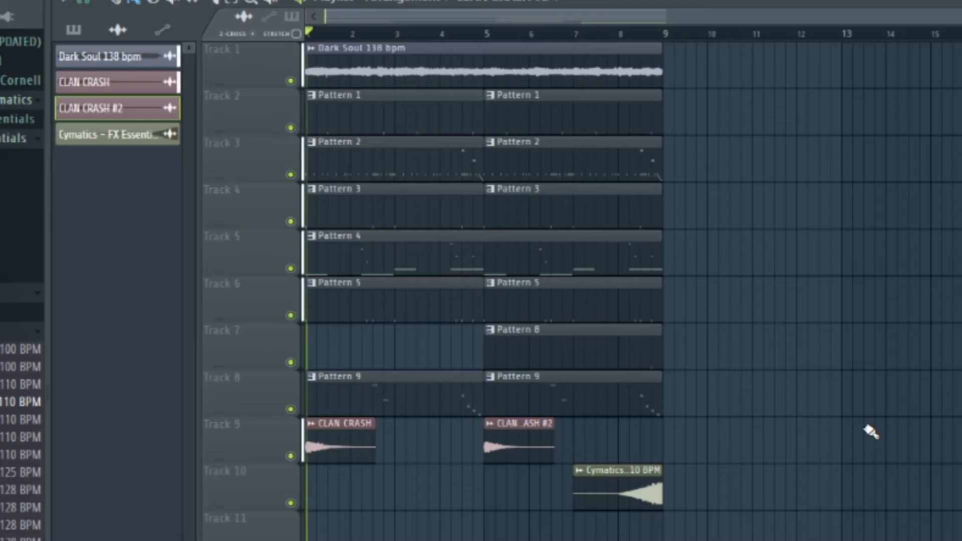
key(space)
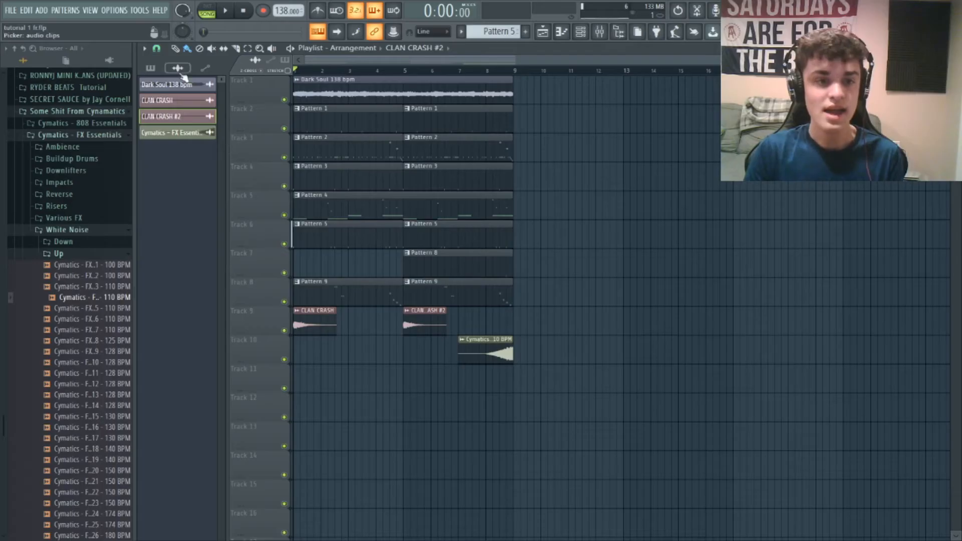
Place a Pattern 6 clip on Track 4 starting at bar 9
click(73, 29)
drag(203, 162, 555, 193)
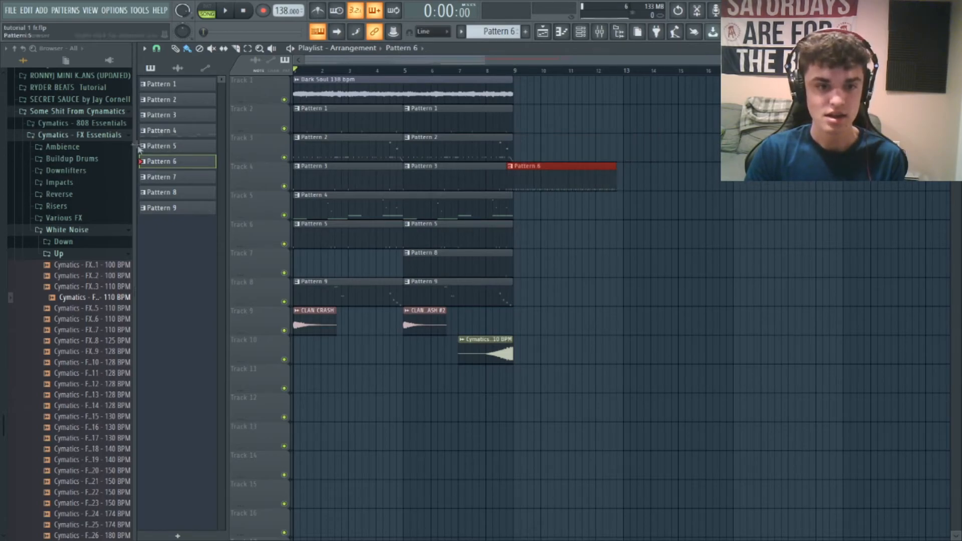
click(580, 150)
drag(623, 149, 609, 149)
right_click(602, 152)
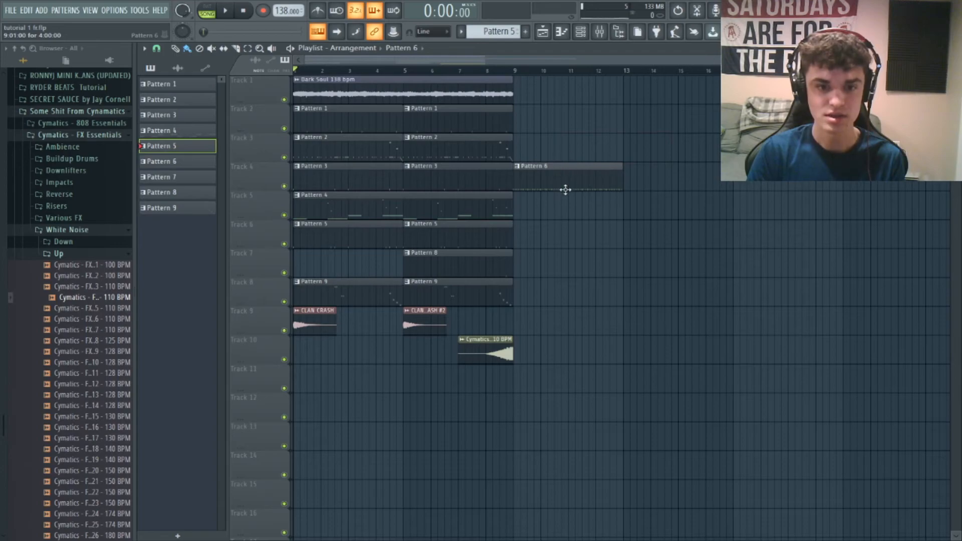
Place a Pattern 7 clip on Track 5 at bar 9 and view its BG SNARE notes in the piano roll
click(199, 181)
mouse_move(628, 231)
mouse_down()
mouse_move(645, 232)
mouse_move(551, 191)
mouse_move(542, 202)
mouse_up()
double_click(546, 211)
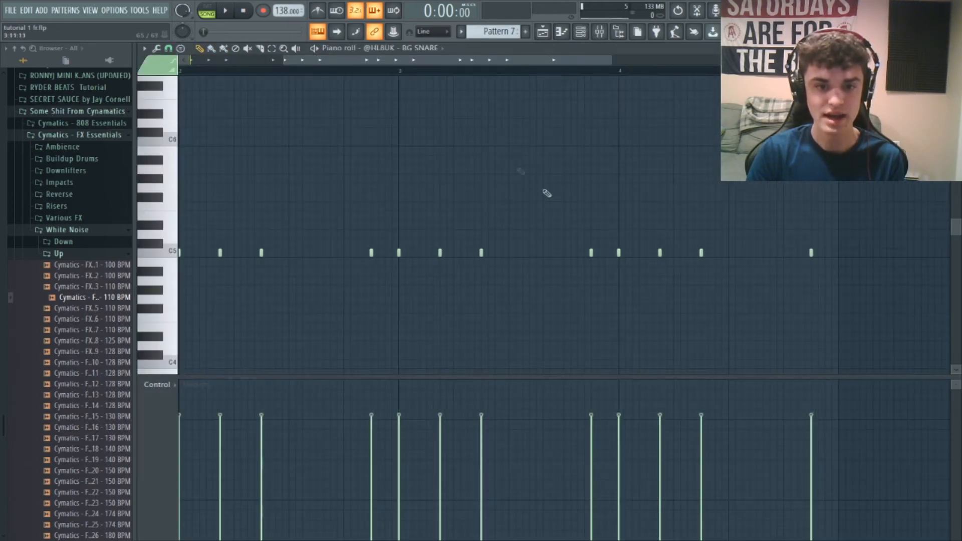
drag(432, 61, 336, 61)
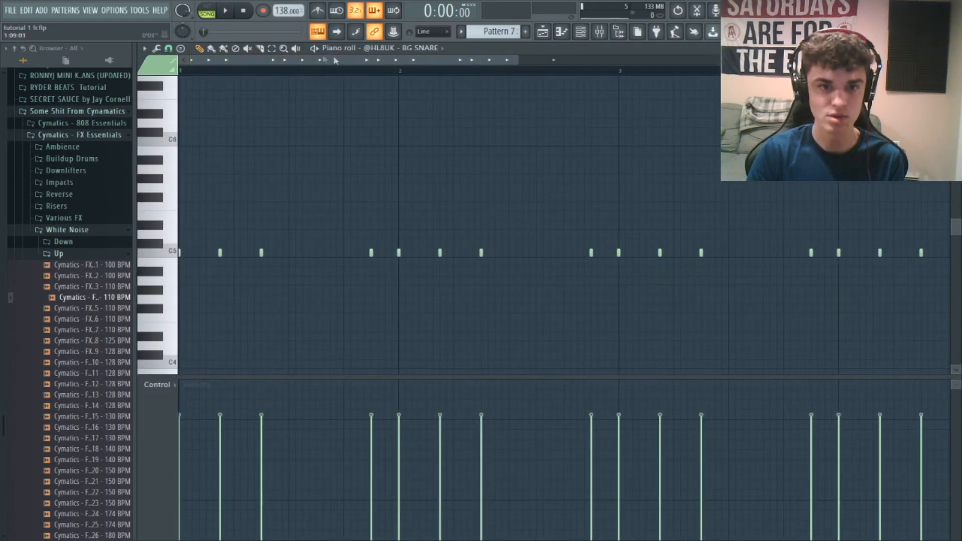
click(545, 38)
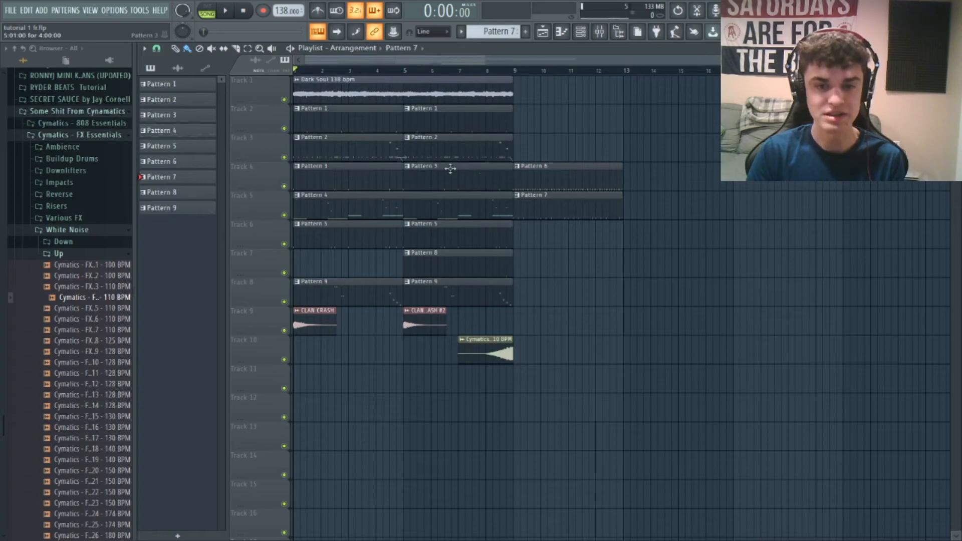
Replace the two Pattern 2 clips on Track 3 with Pattern 6 at bar 1 and Pattern 7 at bar 5
right_click(362, 147)
right_click(446, 150)
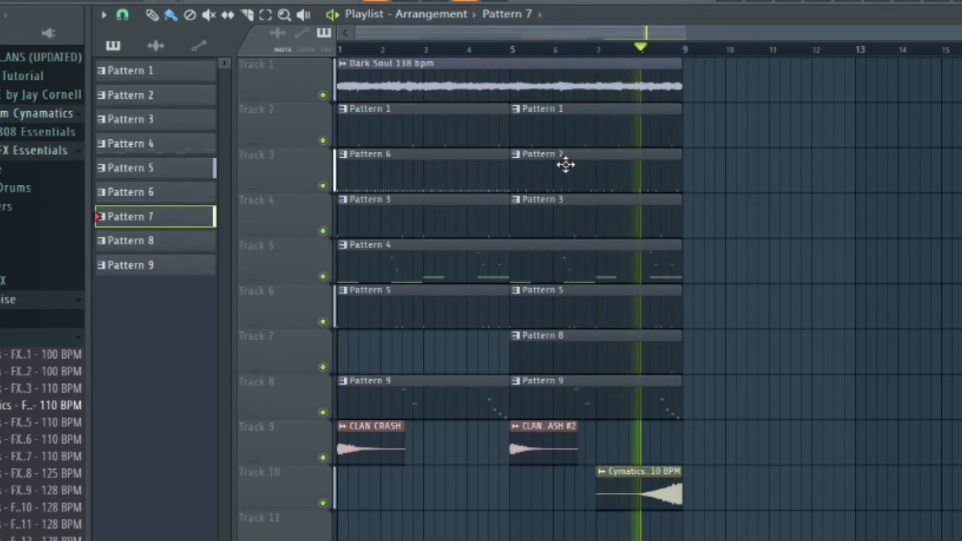
Replace the Pattern 7 clip on Track 3 with a second Pattern 6 clip starting at bar 5
right_click(566, 165)
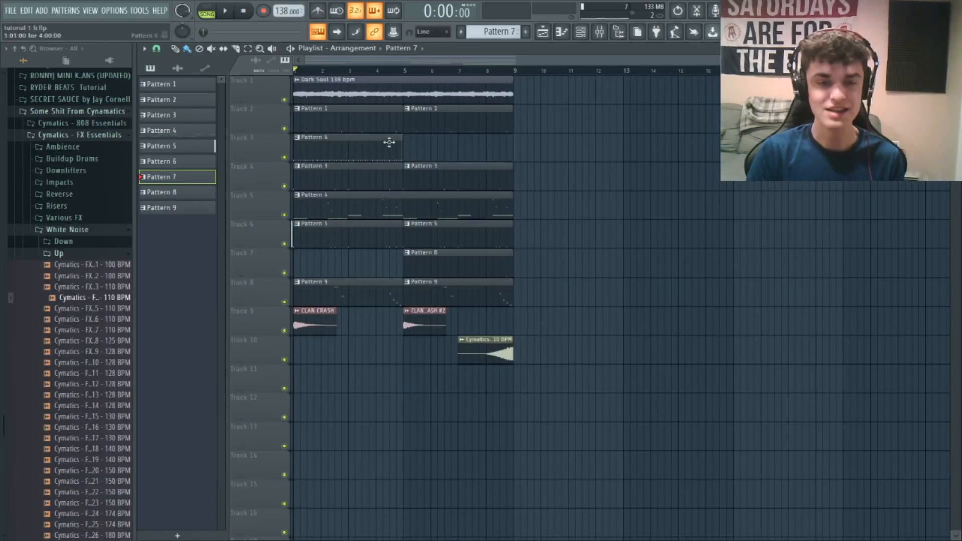
click(389, 142)
click(438, 146)
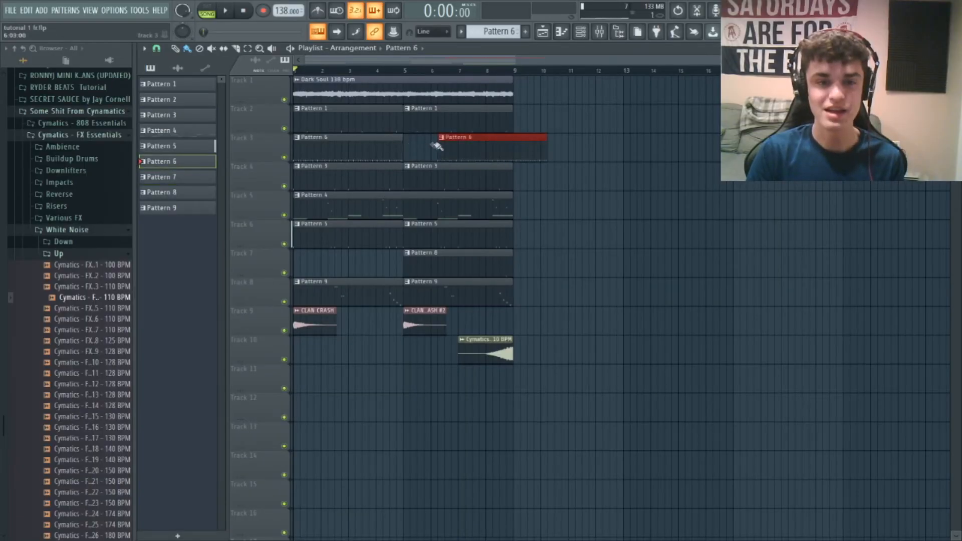
drag(458, 145, 433, 155)
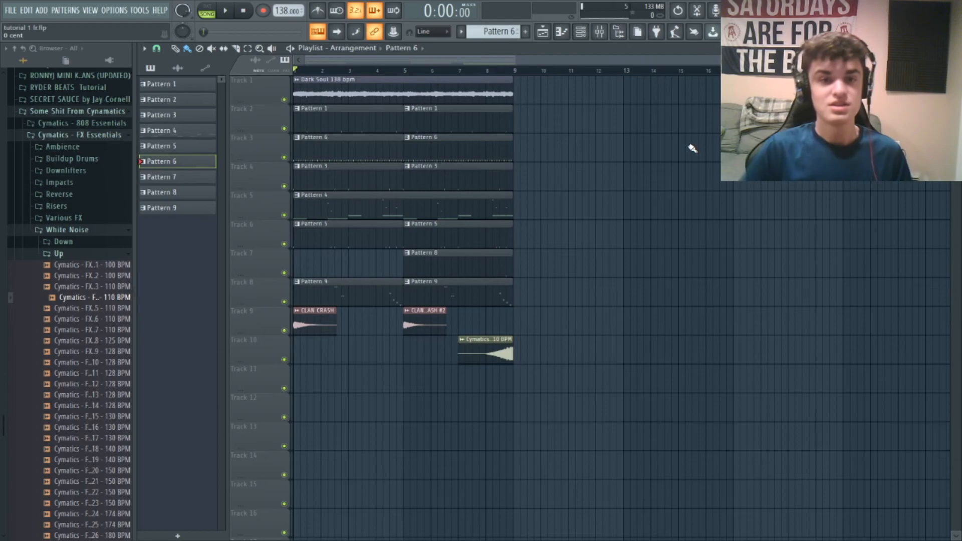